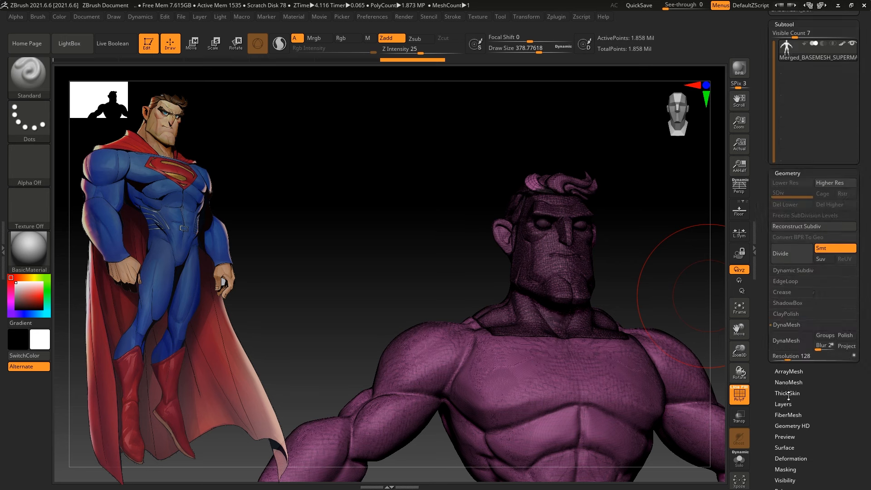
Convert the merged body to a DynaMesh at resolution 128, and paste it as an isolated subtool into the full character
{"action": "left_click", "coordinate": [748, 462]}
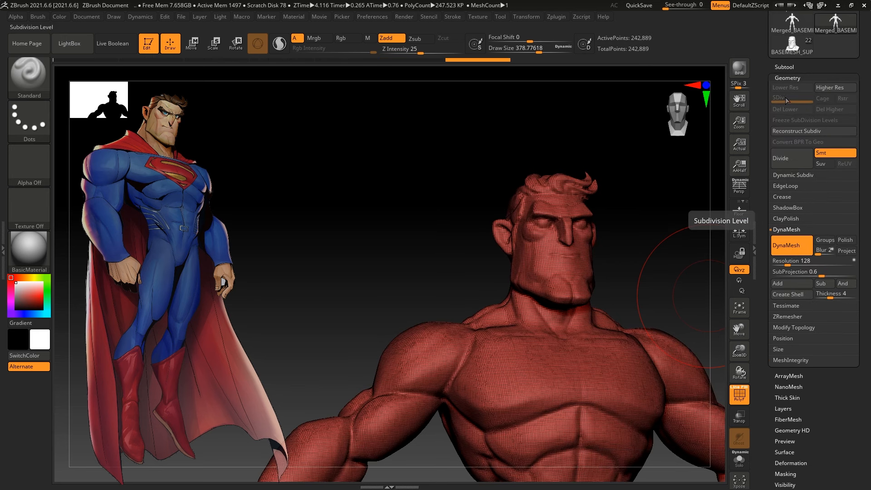
{"action": "left_click", "coordinate": [785, 67]}
{"action": "left_click", "coordinate": [790, 44]}
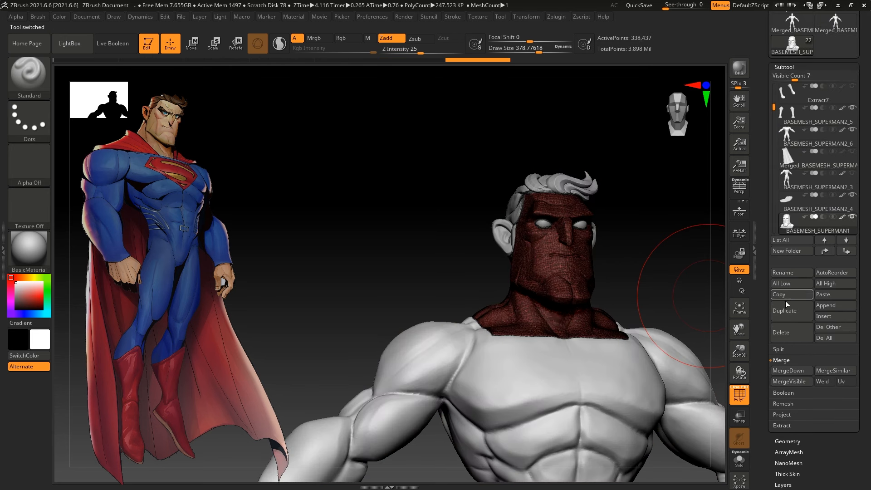
{"action": "left_click", "coordinate": [824, 295]}
{"action": "left_click", "coordinate": [740, 461]}
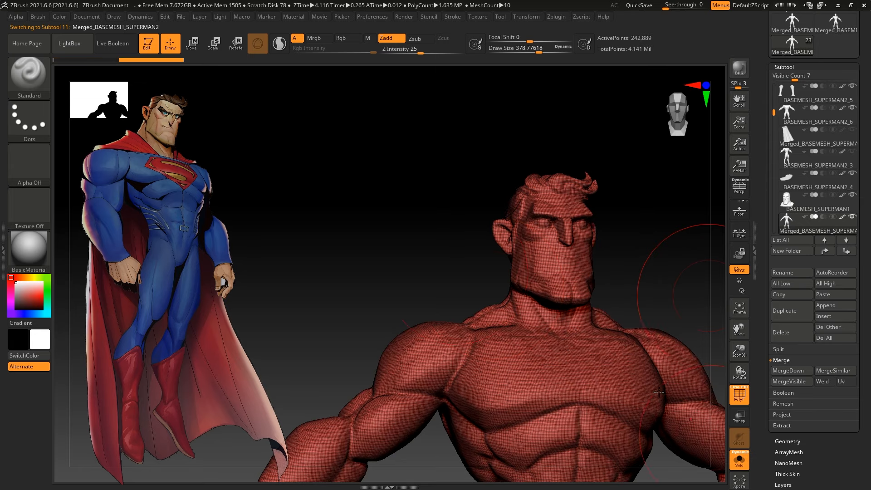
Try smoothing the body's face, chest and back with the Smooth brush at intensity 100
{"action": "left_click_drag", "start_coordinate": [373, 271], "coordinate": [348, 270]}
{"action": "left_click_drag", "start_coordinate": [348, 270], "coordinate": [443, 276], "text": "alt"}
{"action": "mouse_move", "coordinate": [504, 301]}
{"action": "left_mouse_down", "text": "shift"}
{"action": "mouse_move", "coordinate": [482, 295]}
{"action": "mouse_move", "coordinate": [537, 334]}
{"action": "mouse_move", "coordinate": [503, 289]}
{"action": "left_mouse_up", "text": "shift"}
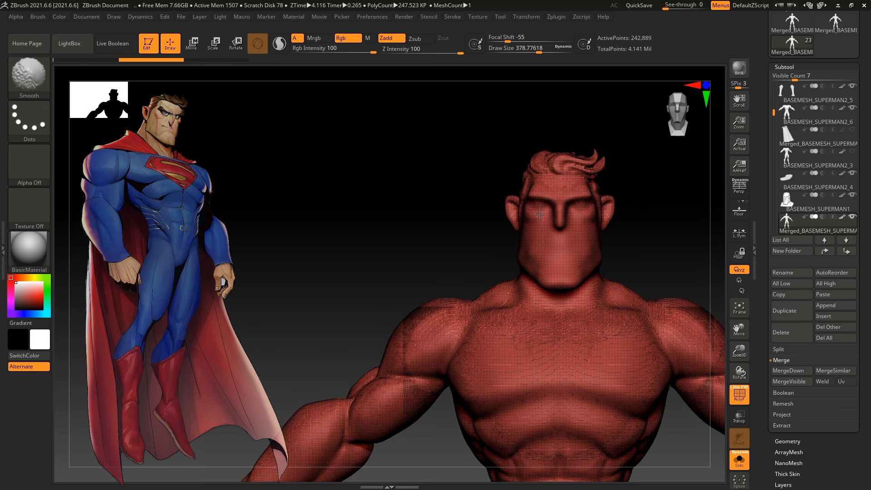
{"action": "left_click_drag", "start_coordinate": [373, 232], "coordinate": [433, 354]}
{"action": "left_click_drag", "start_coordinate": [406, 292], "coordinate": [481, 323]}
{"action": "mouse_move", "coordinate": [479, 318]}
{"action": "left_mouse_down", "text": "shift"}
{"action": "mouse_move", "coordinate": [470, 306]}
{"action": "mouse_move", "coordinate": [485, 323]}
{"action": "mouse_move", "coordinate": [424, 312]}
{"action": "mouse_move", "coordinate": [373, 278]}
{"action": "mouse_move", "coordinate": [426, 364]}
{"action": "mouse_move", "coordinate": [561, 238]}
{"action": "mouse_move", "coordinate": [615, 230]}
{"action": "left_mouse_up", "text": "shift"}
{"action": "mouse_move", "coordinate": [667, 254]}
{"action": "left_mouse_down"}
{"action": "mouse_move", "coordinate": [352, 288]}
{"action": "mouse_move", "coordinate": [458, 272]}
{"action": "left_mouse_up"}
{"action": "mouse_move", "coordinate": [478, 390]}
{"action": "left_mouse_down", "text": "shift"}
{"action": "mouse_move", "coordinate": [447, 431]}
{"action": "mouse_move", "coordinate": [468, 455]}
{"action": "left_mouse_up", "text": "shift"}
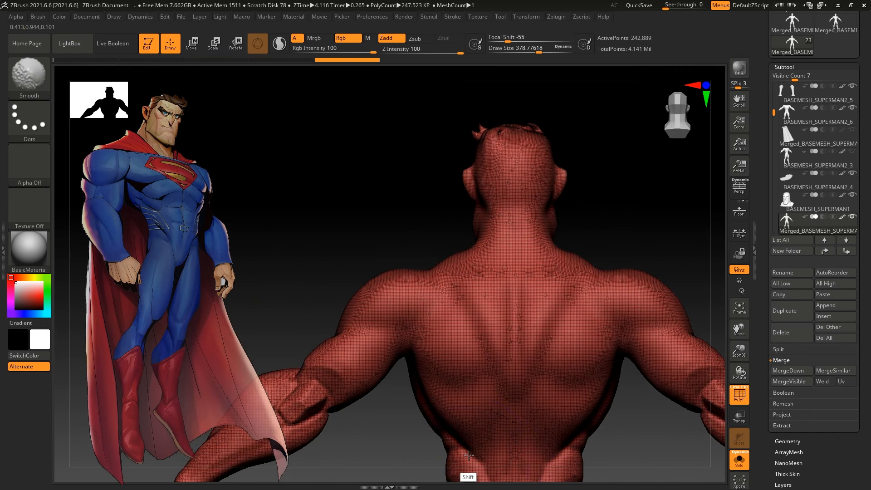
{"action": "left_click_drag", "start_coordinate": [328, 374], "coordinate": [622, 352], "text": "shift"}
{"action": "mouse_move", "coordinate": [386, 216]}
{"action": "left_mouse_down"}
{"action": "mouse_move", "coordinate": [217, 220]}
{"action": "mouse_move", "coordinate": [376, 281]}
{"action": "left_mouse_up"}
Turn off the wireframe display and soften the body's front and back with the Smooth brush at intensity 48
{"action": "key", "text": "shift+f"}
{"action": "left_click_drag", "start_coordinate": [635, 290], "coordinate": [404, 310], "text": "shift"}
{"action": "key", "text": "space"}
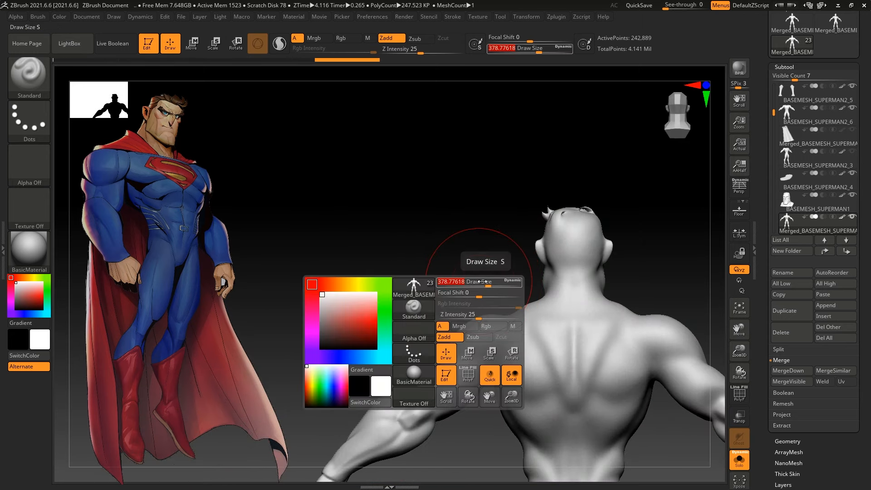
{"action": "left_click_drag", "start_coordinate": [356, 262], "coordinate": [453, 363], "text": "shift"}
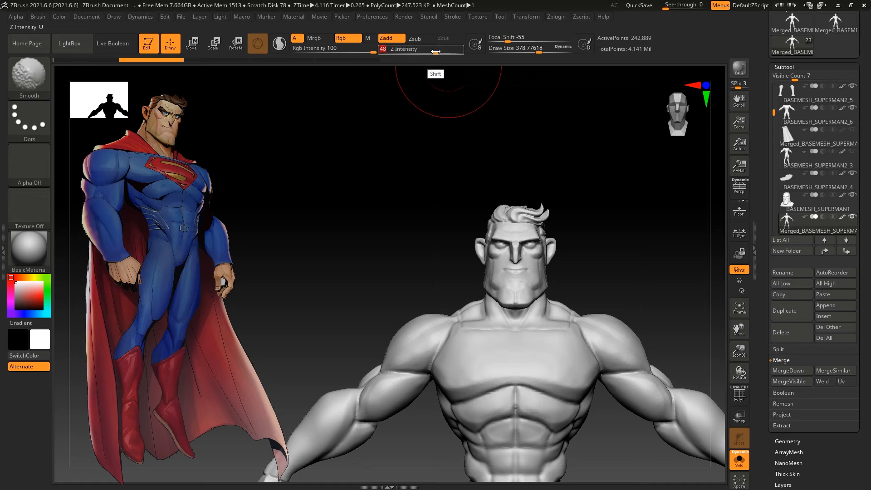
{"action": "left_click_drag", "start_coordinate": [387, 273], "coordinate": [413, 360], "text": "shift"}
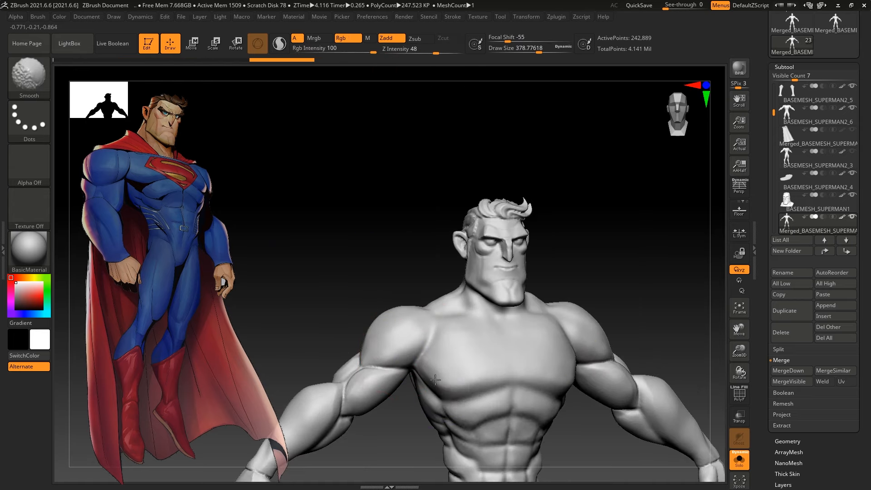
{"action": "right_click_drag", "start_coordinate": [352, 372], "coordinate": [411, 341], "text": "shift"}
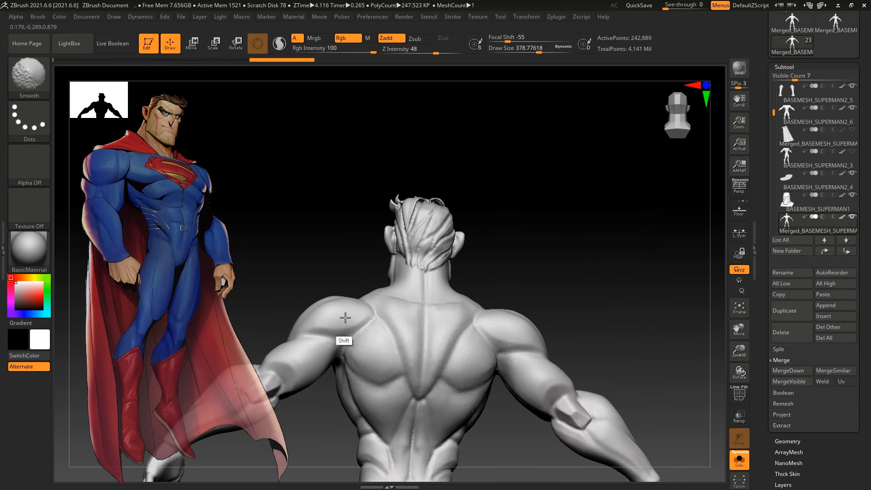
{"action": "mouse_move", "coordinate": [406, 271]}
{"action": "right_mouse_down"}
{"action": "mouse_move", "coordinate": [295, 288]}
{"action": "mouse_move", "coordinate": [434, 295]}
{"action": "right_mouse_up"}
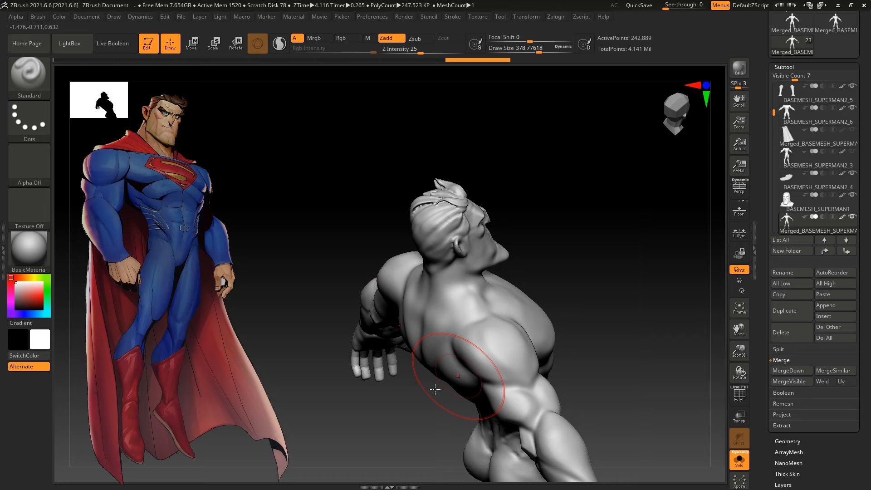
{"action": "right_click_drag", "start_coordinate": [321, 340], "coordinate": [297, 298], "text": "shift"}
{"action": "right_click_drag", "start_coordinate": [297, 297], "coordinate": [367, 299], "text": "alt"}
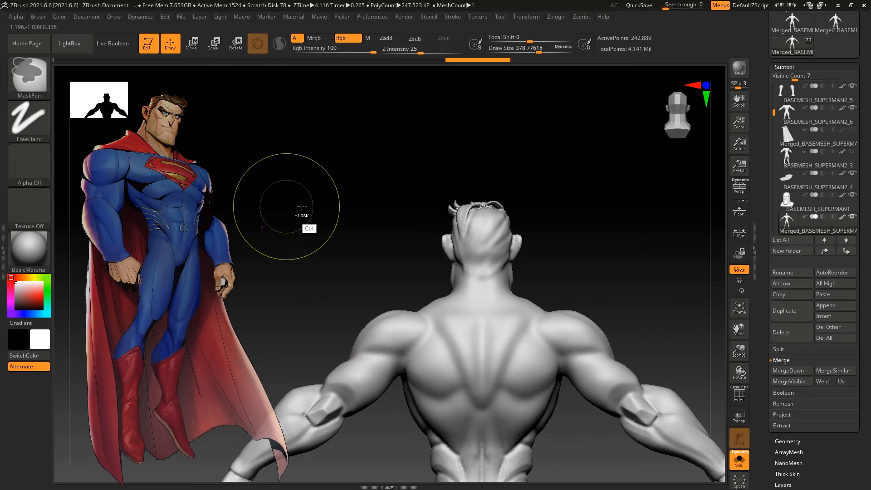
{"action": "mouse_move", "coordinate": [399, 140]}
{"action": "left_mouse_down", "text": "ctrl"}
{"action": "mouse_move", "coordinate": [486, 311]}
{"action": "mouse_move", "coordinate": [537, 329]}
{"action": "left_mouse_up", "text": "ctrl"}
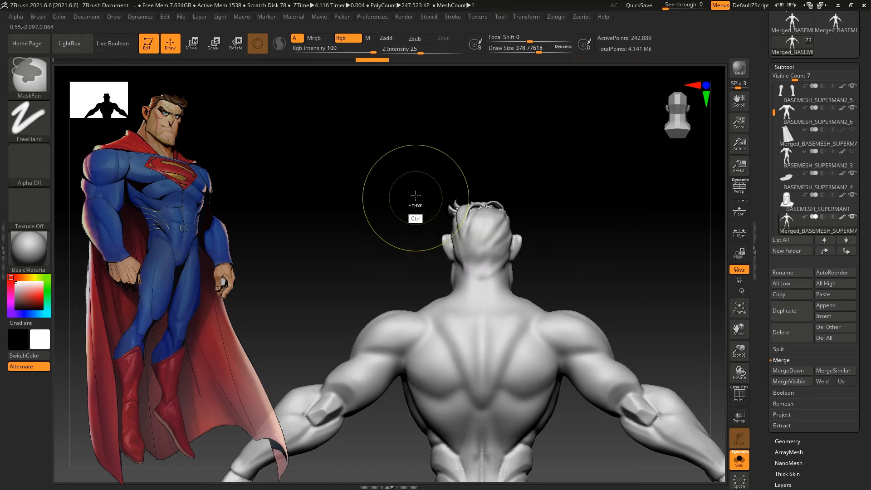
{"action": "left_click_drag", "start_coordinate": [425, 177], "coordinate": [545, 332], "text": "ctrl"}
{"action": "mouse_move", "coordinate": [245, 254]}
{"action": "left_mouse_down"}
{"action": "mouse_move", "coordinate": [424, 315]}
{"action": "mouse_move", "coordinate": [418, 229]}
{"action": "left_mouse_up"}
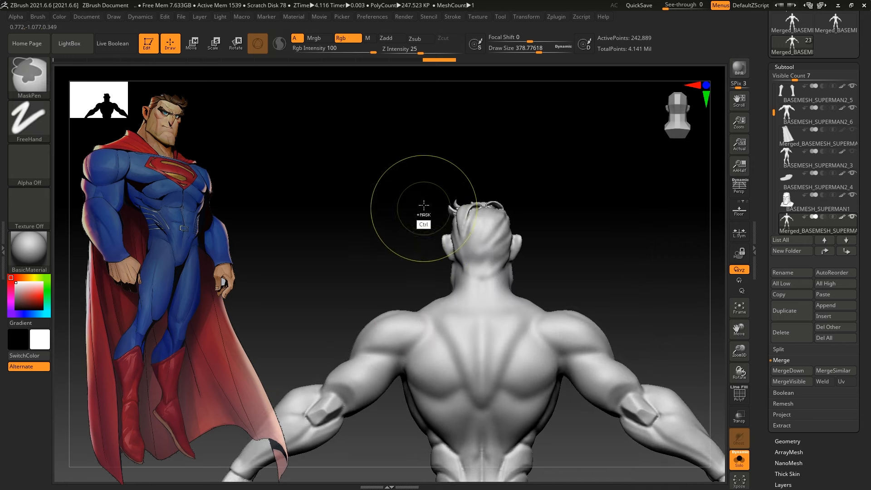
Mask the head and upper torso with a rectangle, and remove the mask from the head down to the neck
{"action": "left_click_drag", "start_coordinate": [415, 170], "coordinate": [547, 375], "text": "ctrl"}
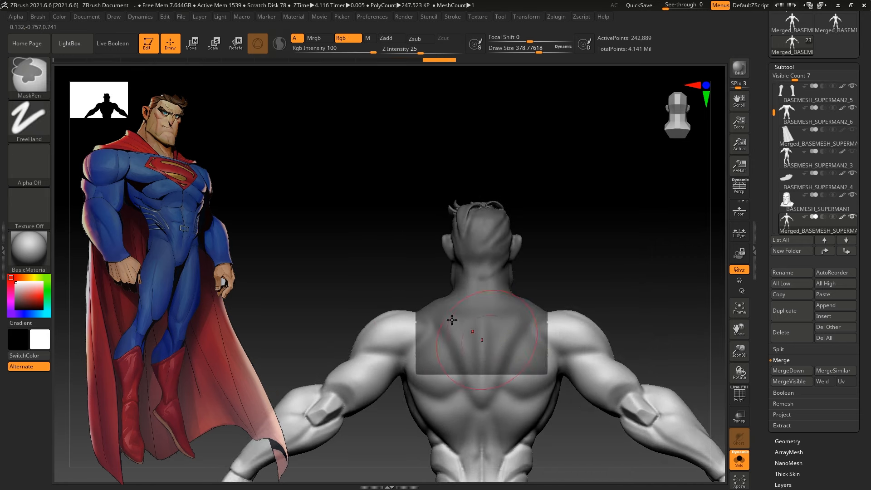
{"action": "left_click_drag", "start_coordinate": [373, 286], "coordinate": [300, 297], "text": "shift"}
{"action": "left_click_drag", "start_coordinate": [411, 157], "coordinate": [558, 290], "text": "ctrl+alt"}
{"action": "mouse_move", "coordinate": [354, 229]}
{"action": "left_mouse_down", "text": "shift"}
{"action": "mouse_move", "coordinate": [304, 243]}
{"action": "mouse_move", "coordinate": [352, 244]}
{"action": "left_mouse_up", "text": "shift"}
Switch the mask stroke to Lasso and clear the mask from the lower front of the chest and under the chin
{"action": "left_click", "coordinate": [29, 119], "text": "ctrl"}
{"action": "left_click", "coordinate": [170, 149], "text": "ctrl"}
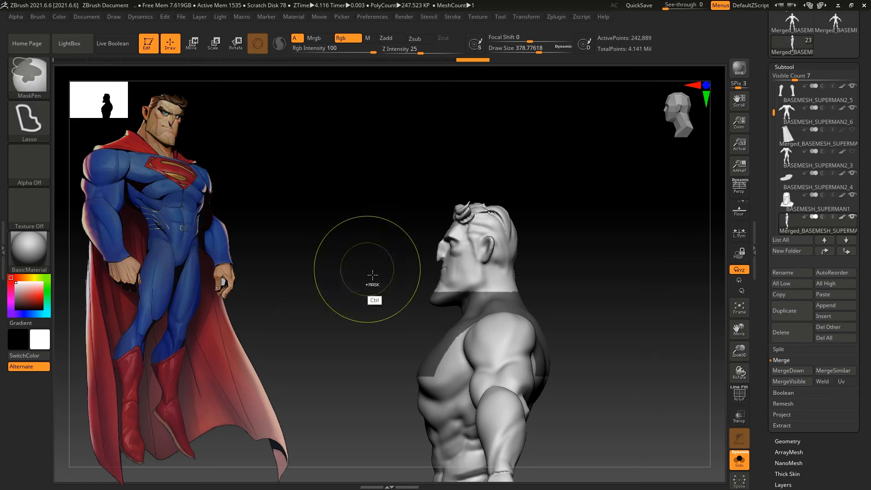
{"action": "mouse_move", "coordinate": [379, 331]}
{"action": "left_mouse_down", "text": "ctrl+alt"}
{"action": "mouse_move", "coordinate": [451, 361]}
{"action": "mouse_move", "coordinate": [367, 395]}
{"action": "left_mouse_up", "text": "ctrl+alt"}
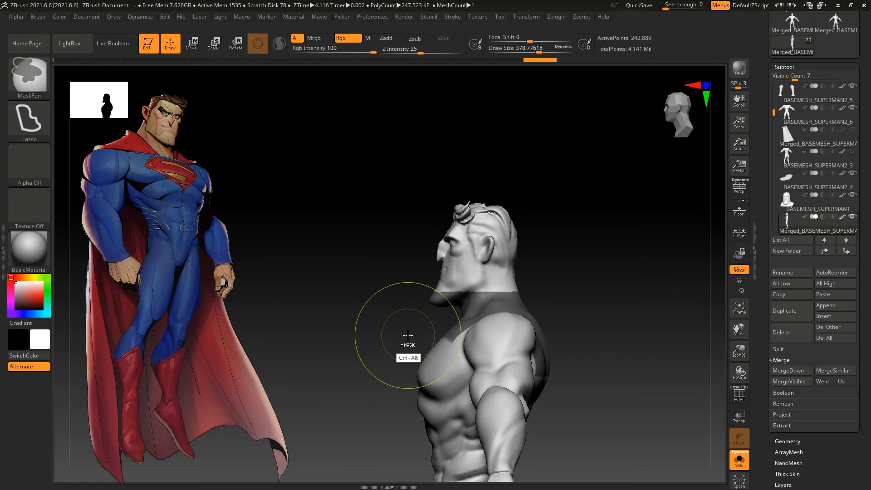
{"action": "left_click_drag", "start_coordinate": [509, 300], "coordinate": [415, 254], "text": "ctrl+alt"}
{"action": "left_click_drag", "start_coordinate": [340, 284], "coordinate": [293, 293], "text": "shift"}
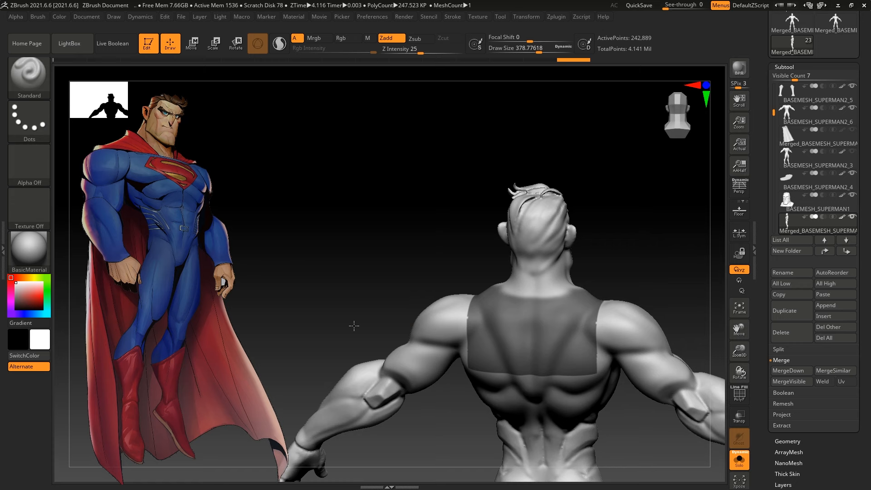
Refine the mask edge around the base of the neck using a FreeHand mask stroke with a draw size of about 51
{"action": "left_click_drag", "start_coordinate": [354, 325], "coordinate": [402, 354]}
{"action": "key", "text": "space"}
{"action": "mouse_move", "coordinate": [451, 319]}
{"action": "left_mouse_down"}
{"action": "mouse_move", "coordinate": [432, 317]}
{"action": "mouse_move", "coordinate": [380, 266]}
{"action": "mouse_move", "coordinate": [335, 287]}
{"action": "mouse_move", "coordinate": [460, 315]}
{"action": "mouse_move", "coordinate": [452, 311]}
{"action": "left_mouse_up"}
{"action": "key", "text": "space"}
{"action": "key", "text": "ctrl"}
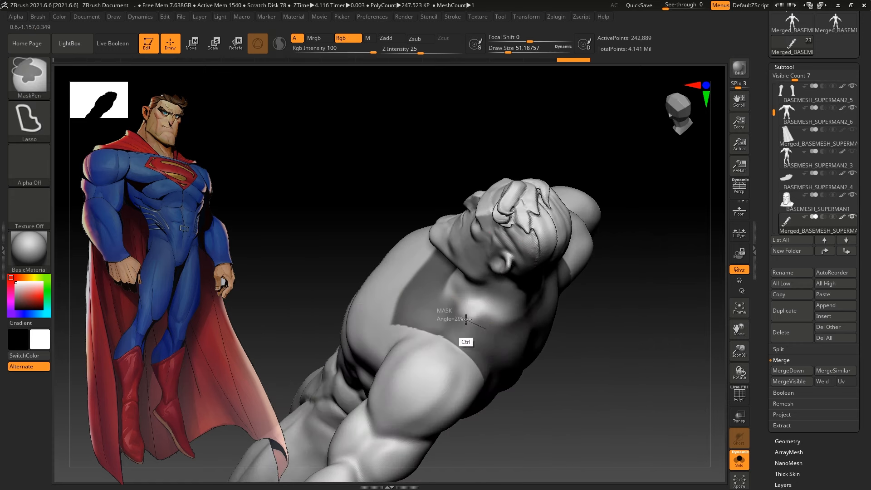
{"action": "left_click", "coordinate": [29, 120], "text": "ctrl"}
{"action": "left_click", "coordinate": [172, 128], "text": "ctrl"}
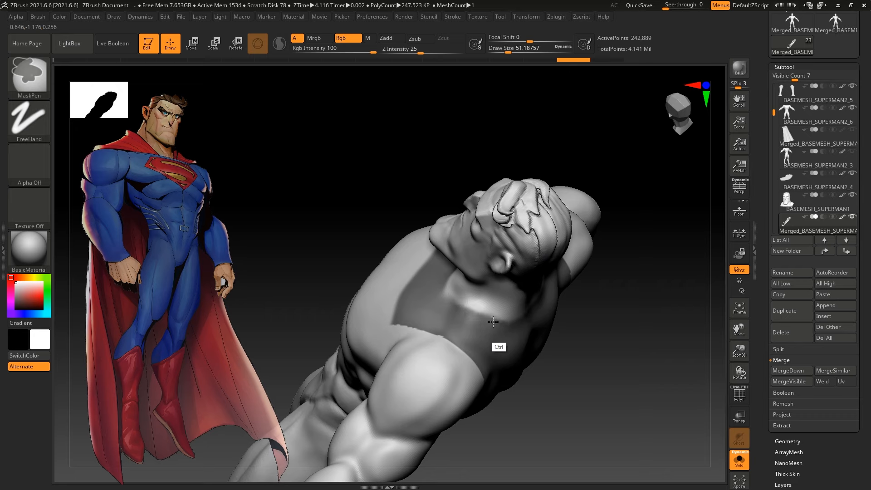
{"action": "mouse_move", "coordinate": [332, 248]}
{"action": "left_mouse_down"}
{"action": "mouse_move", "coordinate": [311, 230]}
{"action": "mouse_move", "coordinate": [323, 250]}
{"action": "left_mouse_up"}
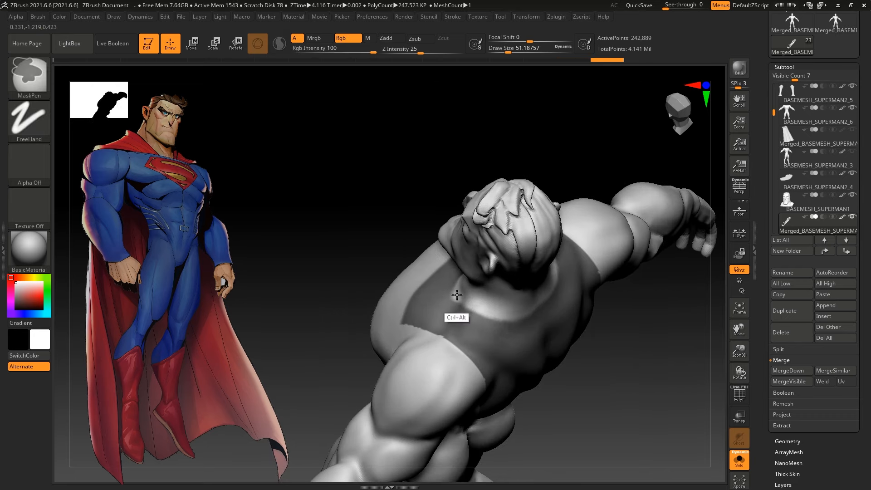
{"action": "mouse_move", "coordinate": [337, 297]}
{"action": "left_mouse_down"}
{"action": "mouse_move", "coordinate": [409, 335]}
{"action": "mouse_move", "coordinate": [449, 344]}
{"action": "left_mouse_up"}
{"action": "mouse_move", "coordinate": [418, 334]}
{"action": "right_mouse_down"}
{"action": "mouse_move", "coordinate": [457, 358]}
{"action": "mouse_move", "coordinate": [308, 165]}
{"action": "mouse_move", "coordinate": [383, 243]}
{"action": "mouse_move", "coordinate": [333, 251]}
{"action": "mouse_move", "coordinate": [258, 226]}
{"action": "mouse_move", "coordinate": [375, 257]}
{"action": "right_mouse_up"}
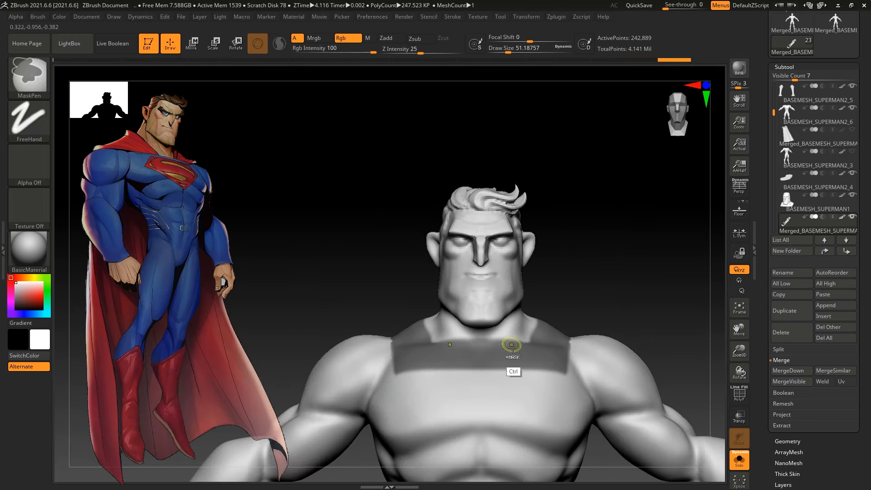
Set the draw size to 112 and focal shift to -22, and erase the mask from the middle of the upper chest
{"action": "key", "text": "space"}
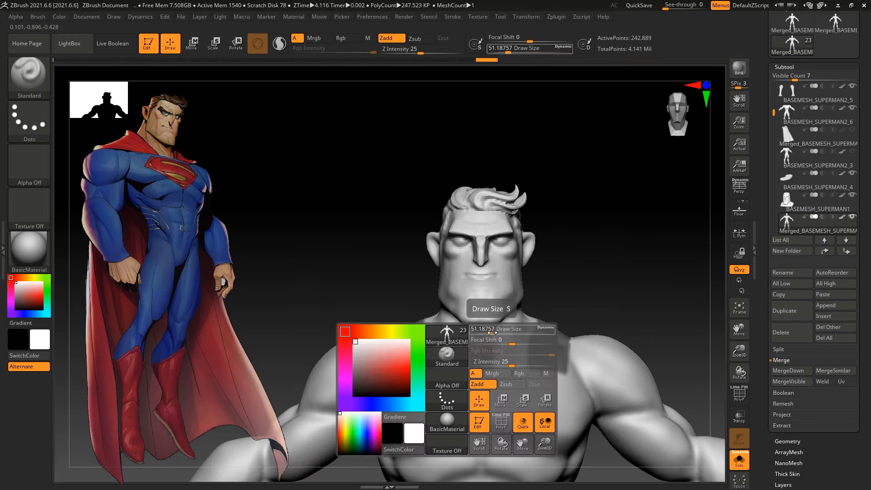
{"action": "left_click_drag", "start_coordinate": [492, 333], "coordinate": [503, 332]}
{"action": "left_click", "coordinate": [497, 341]}
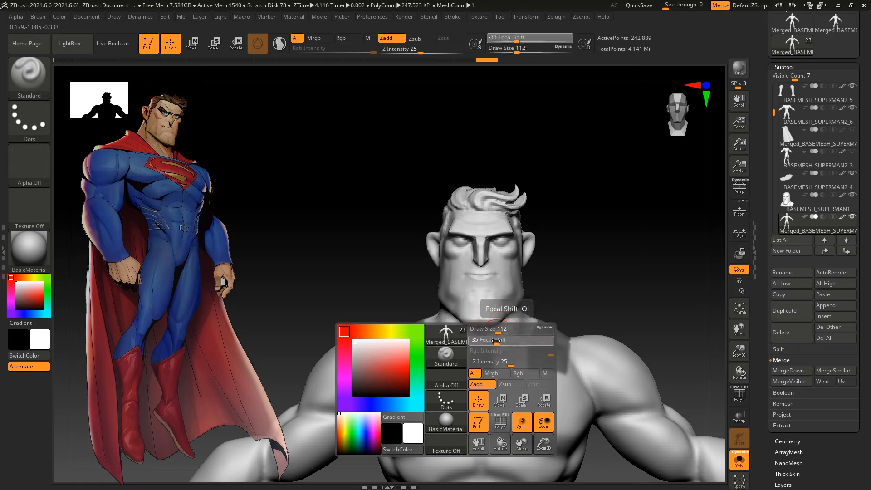
{"action": "left_click_drag", "start_coordinate": [489, 362], "coordinate": [488, 346], "text": "ctrl+alt"}
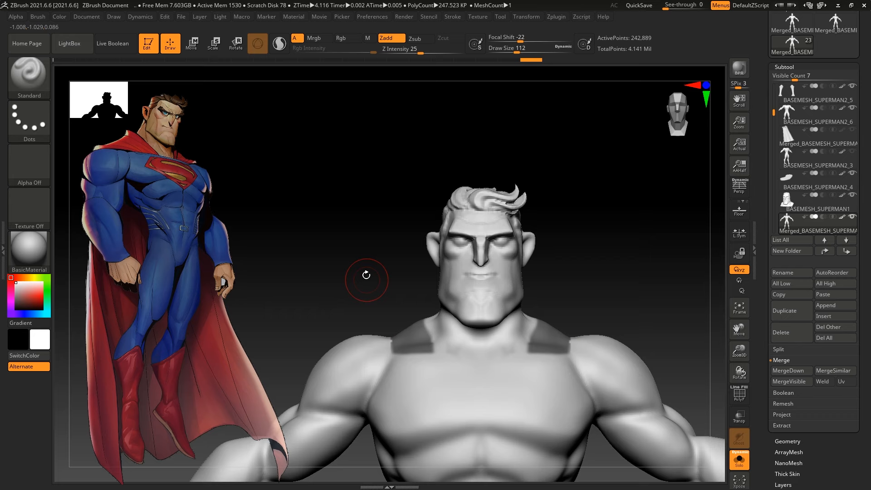
Reduce the draw size to about 46 and clean up the mask edge along the back of the neck
{"action": "mouse_move", "coordinate": [368, 274]}
{"action": "left_mouse_down"}
{"action": "mouse_move", "coordinate": [294, 280]}
{"action": "mouse_move", "coordinate": [563, 254]}
{"action": "left_mouse_up"}
{"action": "key", "text": "space"}
{"action": "left_click_drag", "start_coordinate": [576, 283], "coordinate": [564, 283]}
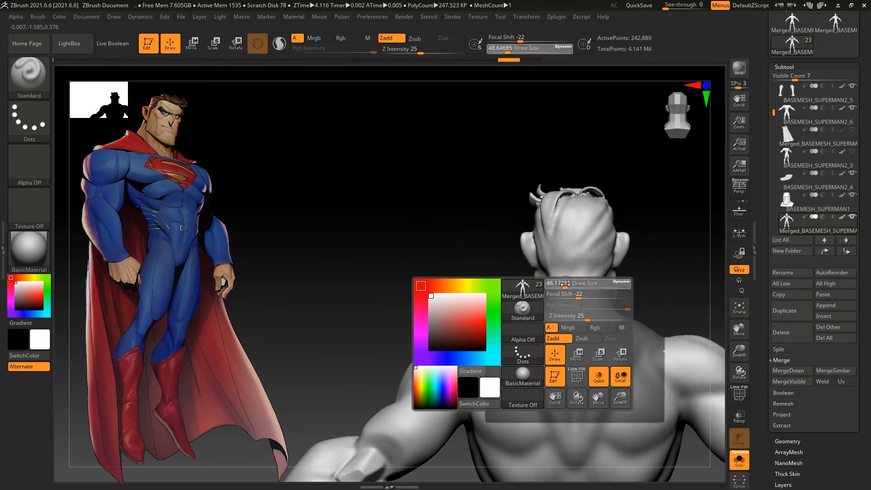
{"action": "mouse_move", "coordinate": [529, 319]}
{"action": "left_mouse_down", "text": "ctrl+alt"}
{"action": "mouse_move", "coordinate": [598, 318]}
{"action": "mouse_move", "coordinate": [555, 323]}
{"action": "left_mouse_up", "text": "ctrl+alt"}
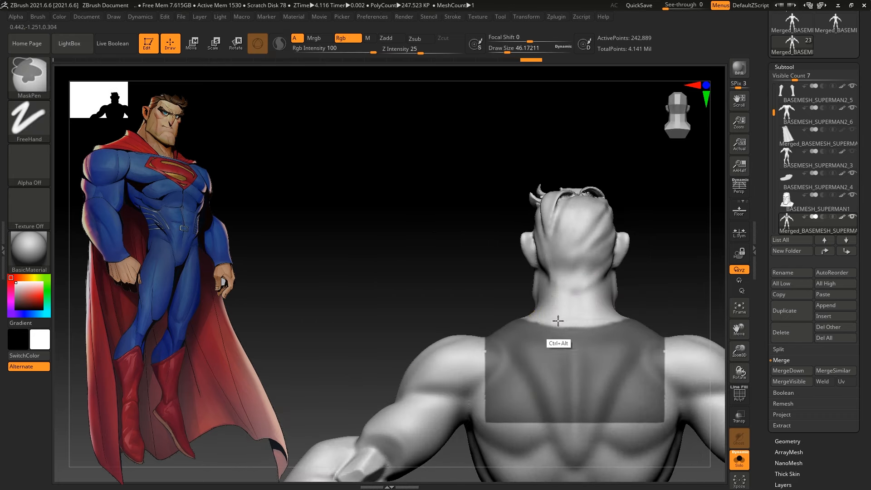
Refine the mask on the front of both shoulders into two clean-edged straps running down from the neck
{"action": "mouse_move", "coordinate": [518, 291]}
{"action": "left_mouse_down"}
{"action": "mouse_move", "coordinate": [358, 290]}
{"action": "mouse_move", "coordinate": [430, 293]}
{"action": "mouse_move", "coordinate": [366, 301]}
{"action": "mouse_move", "coordinate": [346, 286]}
{"action": "mouse_move", "coordinate": [396, 350]}
{"action": "left_mouse_up"}
{"action": "key", "text": "ctrl"}
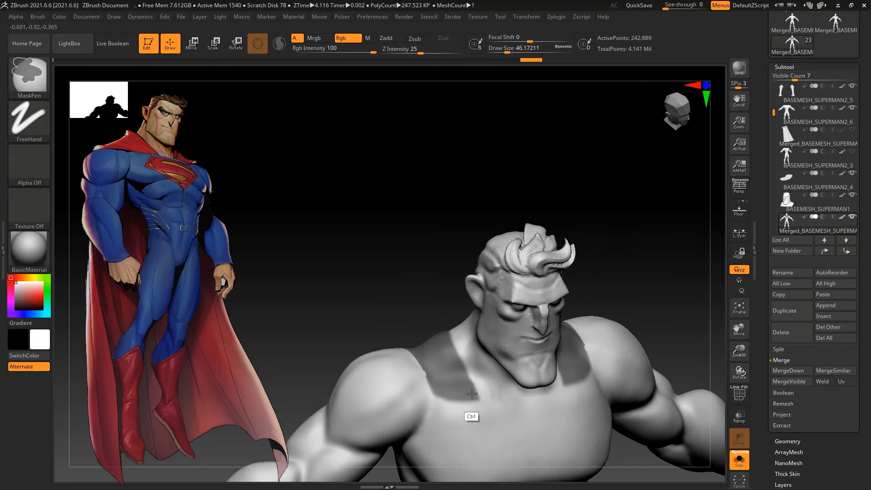
{"action": "mouse_move", "coordinate": [443, 327]}
{"action": "left_mouse_down"}
{"action": "mouse_move", "coordinate": [445, 372]}
{"action": "mouse_move", "coordinate": [447, 334]}
{"action": "left_mouse_up"}
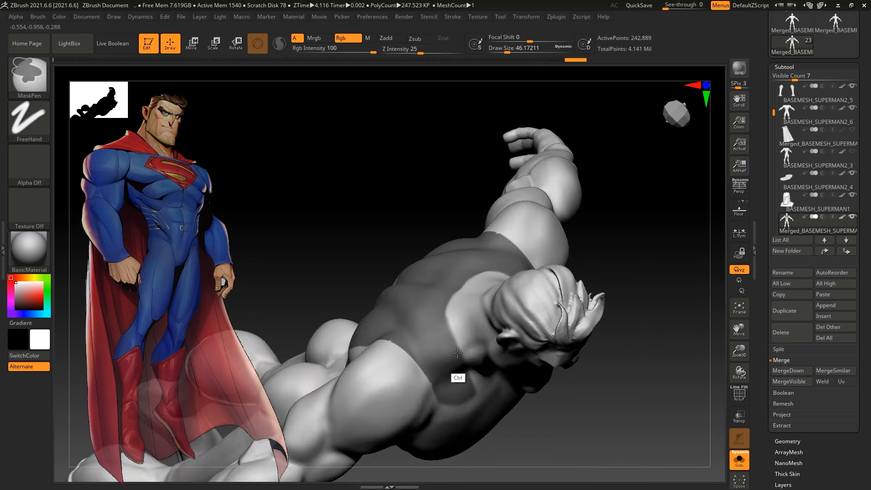
{"action": "left_click_drag", "start_coordinate": [369, 213], "coordinate": [361, 190], "text": "shift"}
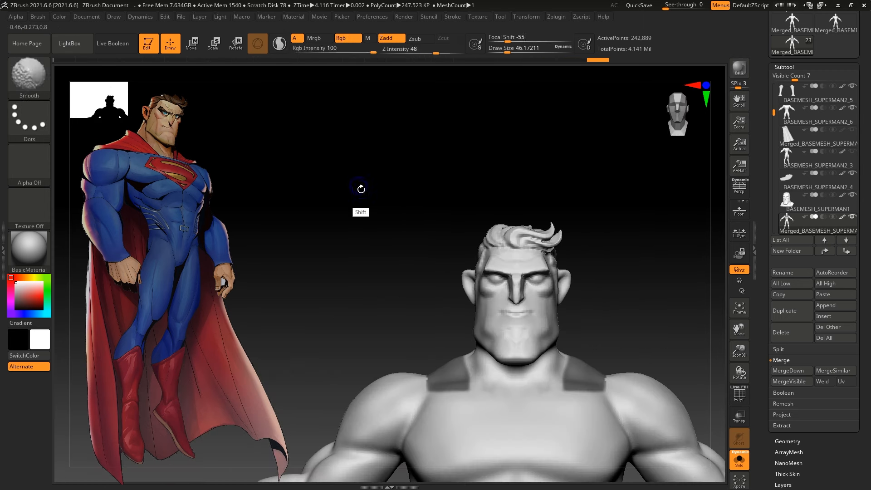
{"action": "mouse_move", "coordinate": [380, 324]}
{"action": "left_mouse_down"}
{"action": "mouse_move", "coordinate": [391, 365]}
{"action": "mouse_move", "coordinate": [427, 389]}
{"action": "left_mouse_up"}
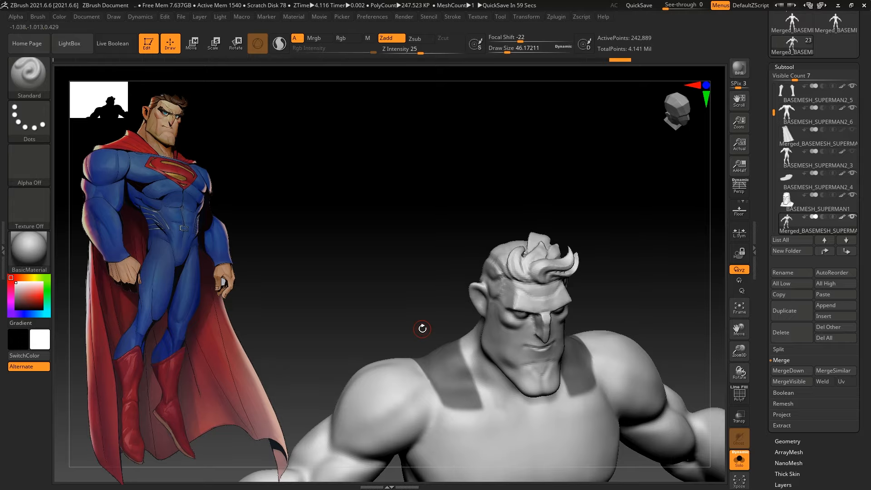
Turn the masked shoulder and back area into its own polygroup with the wireframe shown, and isolate that polygroup
{"action": "mouse_move", "coordinate": [424, 329]}
{"action": "left_mouse_down"}
{"action": "mouse_move", "coordinate": [299, 204]}
{"action": "mouse_move", "coordinate": [512, 427]}
{"action": "left_mouse_up"}
{"action": "key", "text": "shift+f"}
{"action": "key", "text": "ctrl+w"}
{"action": "left_click_drag", "start_coordinate": [567, 472], "coordinate": [437, 352], "text": "shift"}
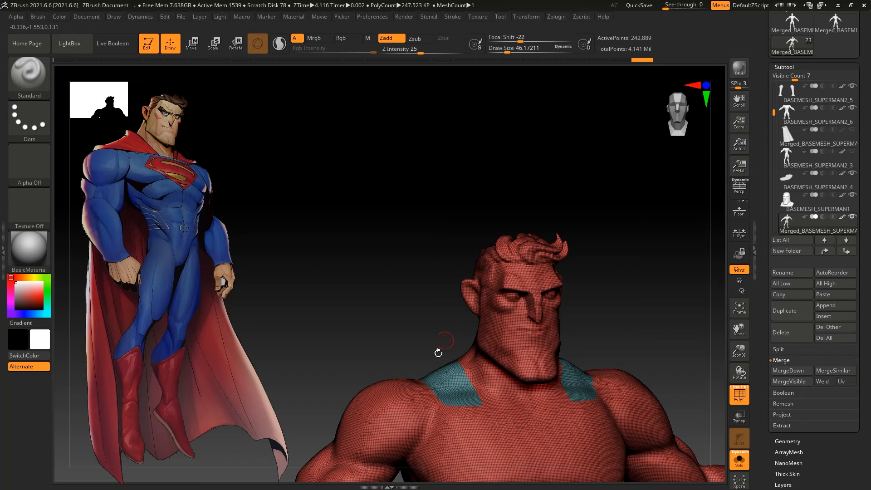
{"action": "left_click", "coordinate": [456, 380], "text": "ctrl+shift"}
Delete the hidden part of the body mesh so that only the isolated shoulder and back piece is kept
{"action": "left_click_drag", "start_coordinate": [781, 476], "coordinate": [782, 397]}
{"action": "left_click", "coordinate": [791, 461]}
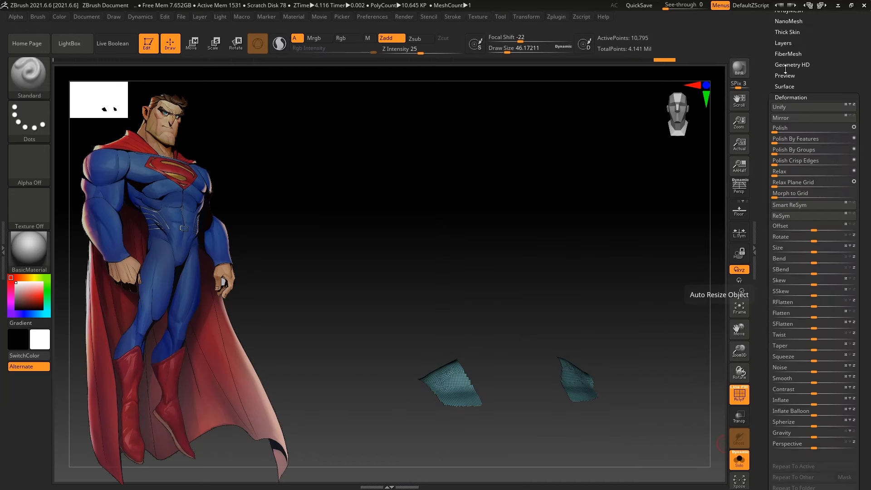
{"action": "left_click_drag", "start_coordinate": [785, 69], "coordinate": [785, 174]}
{"action": "left_click", "coordinate": [783, 104]}
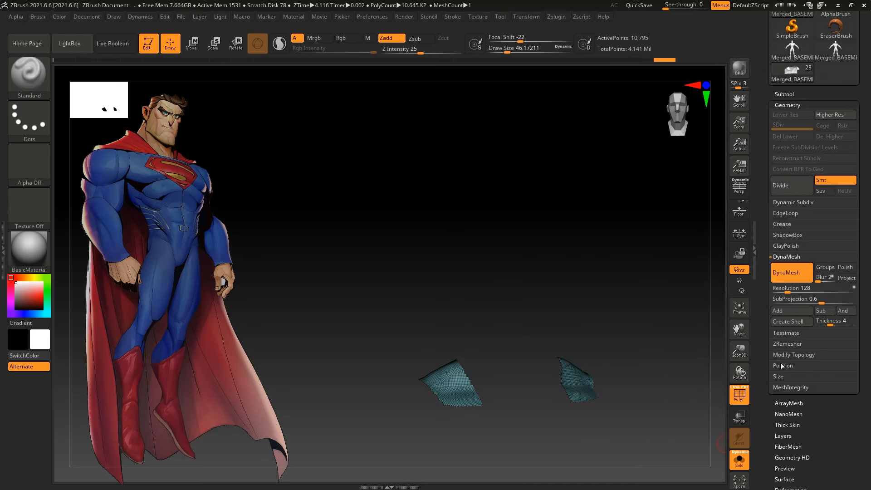
{"action": "left_click", "coordinate": [782, 354]}
{"action": "left_click", "coordinate": [780, 334]}
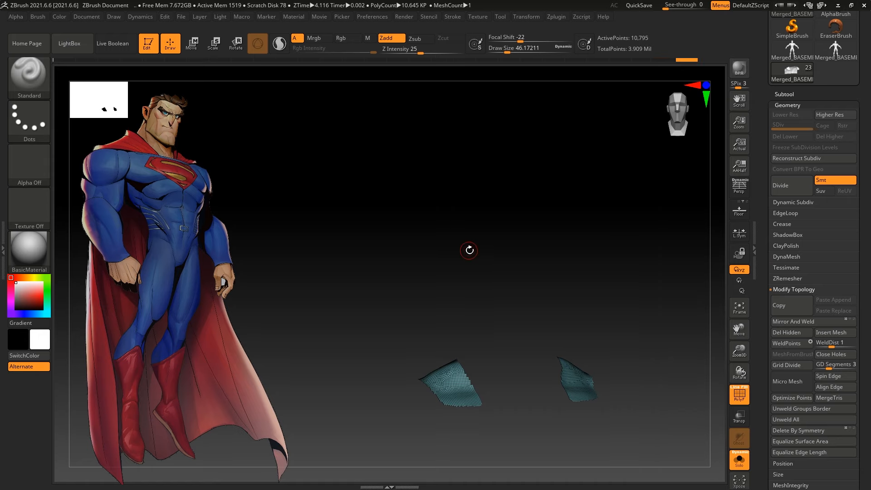
{"action": "scroll", "coordinate": [785, 370], "scroll_direction": "down", "scroll_amount": 4}
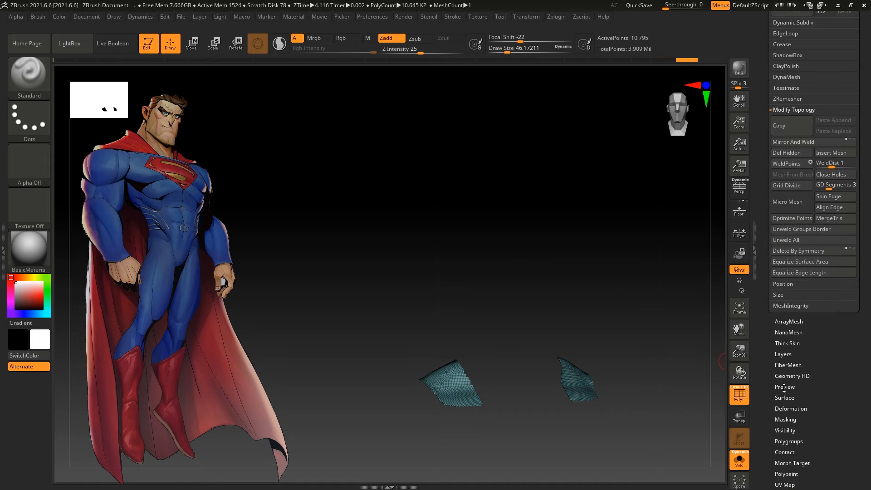
Remesh the shoulder and back piece with ZRemesher using the Half option to get a lower-density grid
{"action": "left_click", "coordinate": [789, 408]}
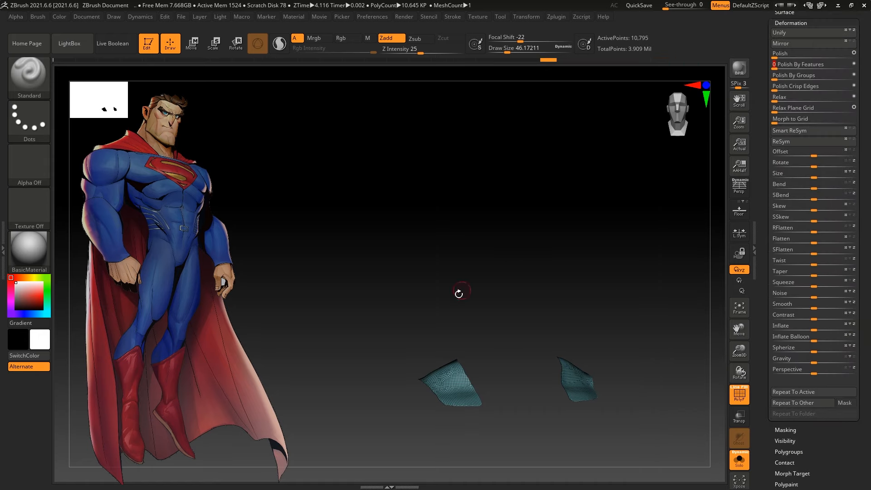
{"action": "left_click_drag", "start_coordinate": [459, 291], "coordinate": [428, 299], "text": "shift"}
{"action": "left_click_drag", "start_coordinate": [313, 285], "coordinate": [465, 239], "text": "alt"}
{"action": "scroll", "coordinate": [790, 143], "scroll_direction": "up", "scroll_amount": 6}
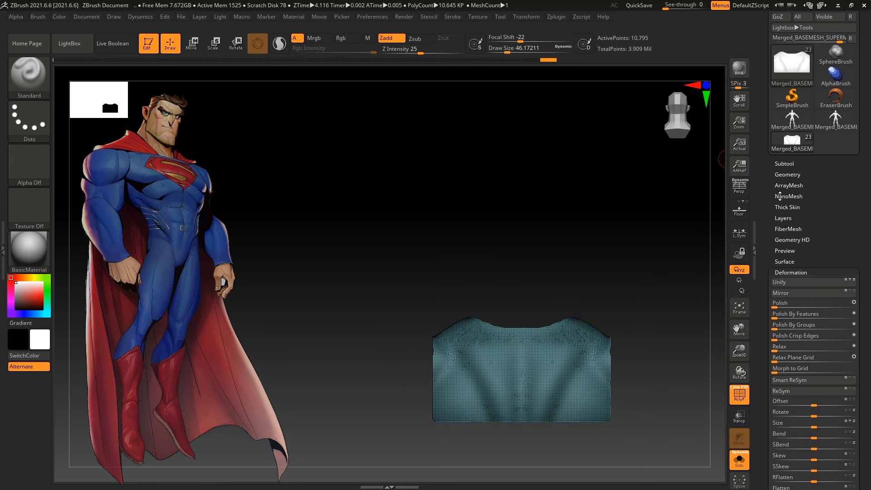
{"action": "left_click", "coordinate": [784, 174]}
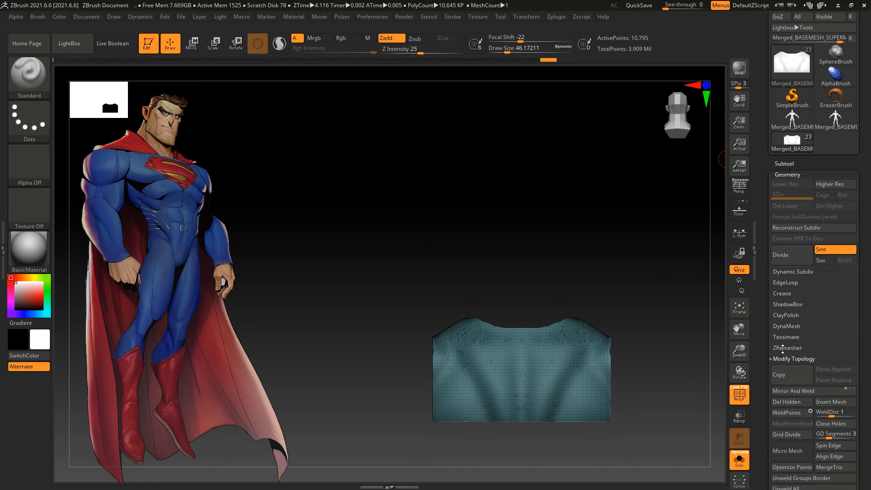
{"action": "left_click", "coordinate": [783, 348]}
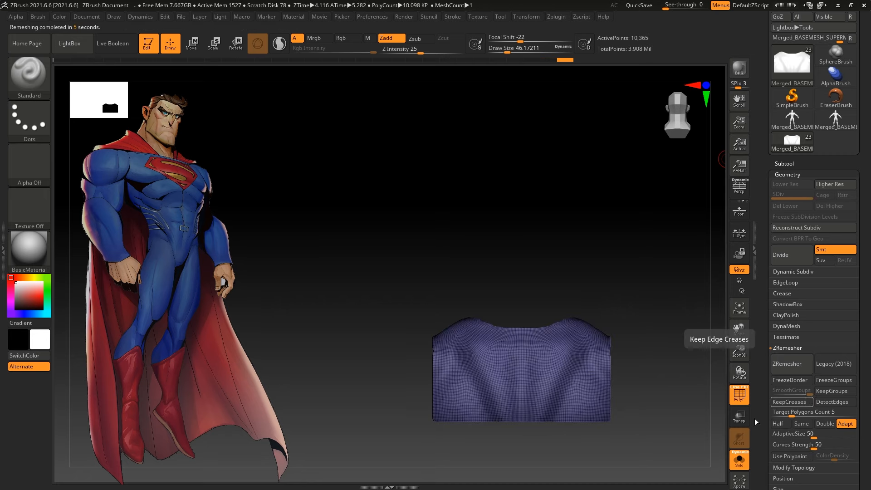
{"action": "left_click", "coordinate": [778, 424]}
{"action": "left_click", "coordinate": [790, 363]}
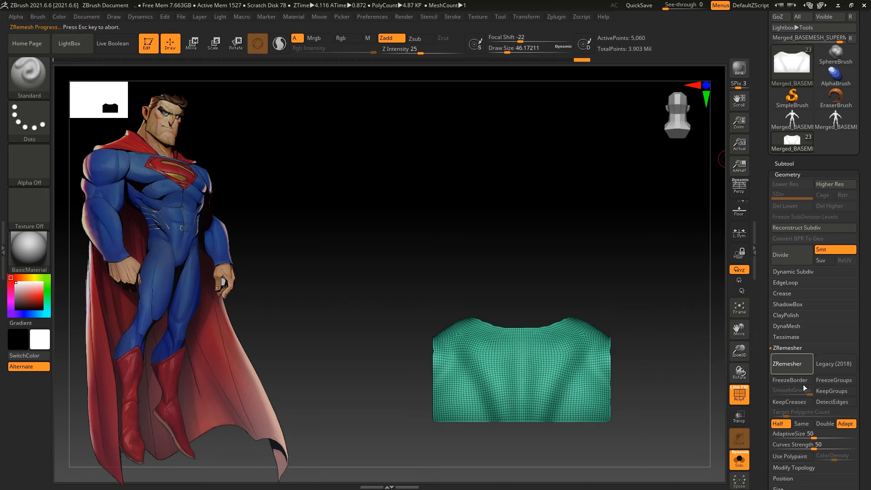
{"action": "left_click_drag", "start_coordinate": [484, 250], "coordinate": [373, 205], "text": "alt"}
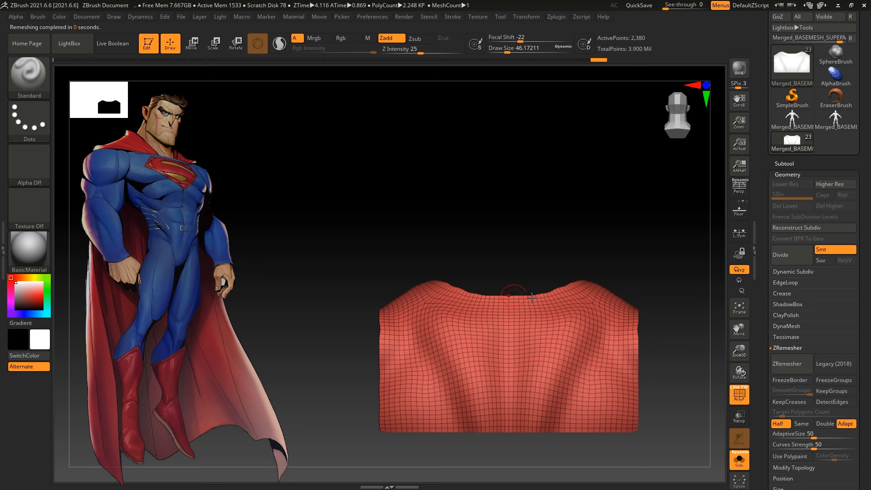
Switch to the Move brush and set the draw size to about 68 for reshaping the front strap
{"action": "key", "text": "space"}
{"action": "left_click_drag", "start_coordinate": [638, 325], "coordinate": [633, 326]}
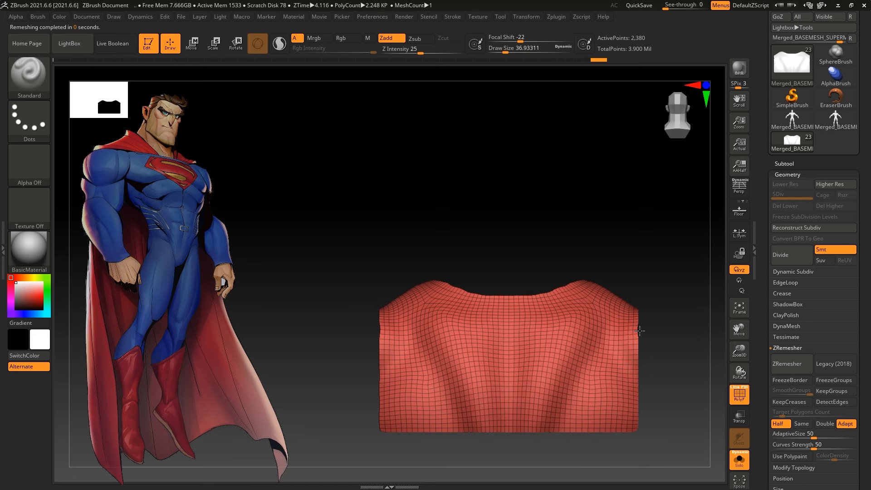
{"action": "key", "text": "b"}
{"action": "key", "text": "m"}
{"action": "key", "text": "v"}
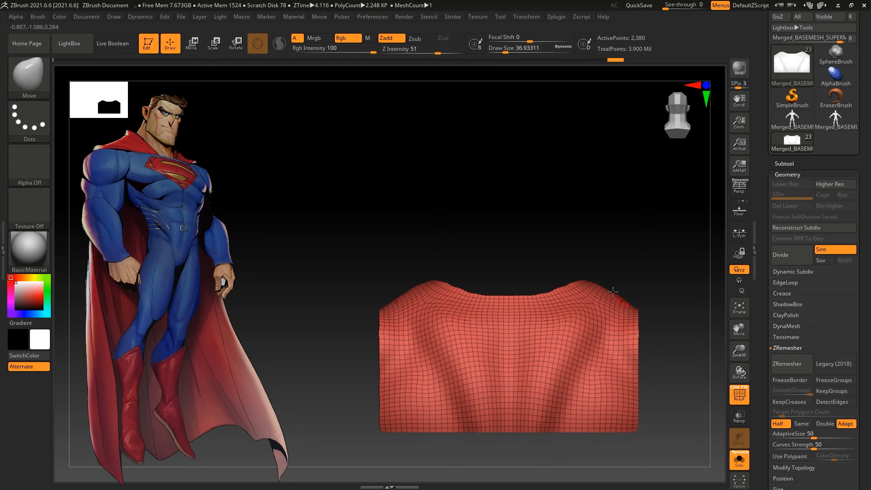
{"action": "left_click_drag", "start_coordinate": [592, 269], "coordinate": [576, 361]}
{"action": "key", "text": "space"}
{"action": "left_click_drag", "start_coordinate": [576, 330], "coordinate": [589, 330]}
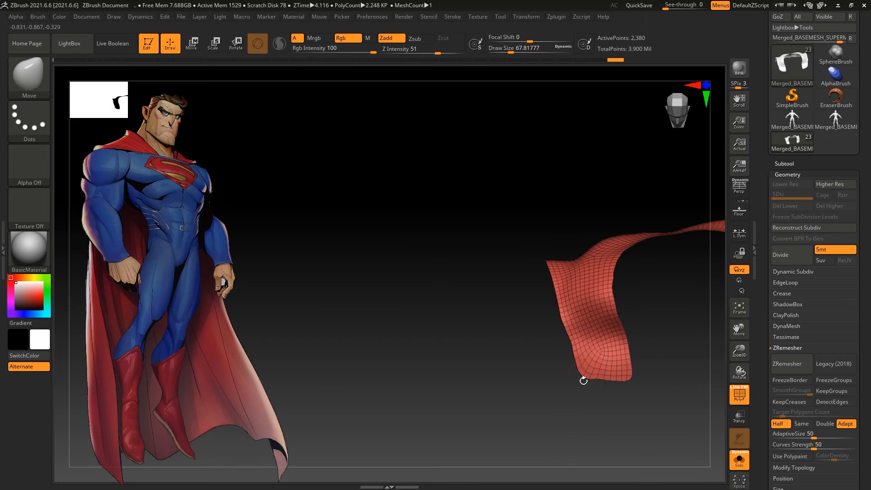
Show the whole body around the cape piece, raise the draw size to 112 and reshape the front strap on the chest
{"action": "left_click", "coordinate": [739, 460]}
{"action": "left_click_drag", "start_coordinate": [410, 234], "coordinate": [415, 267]}
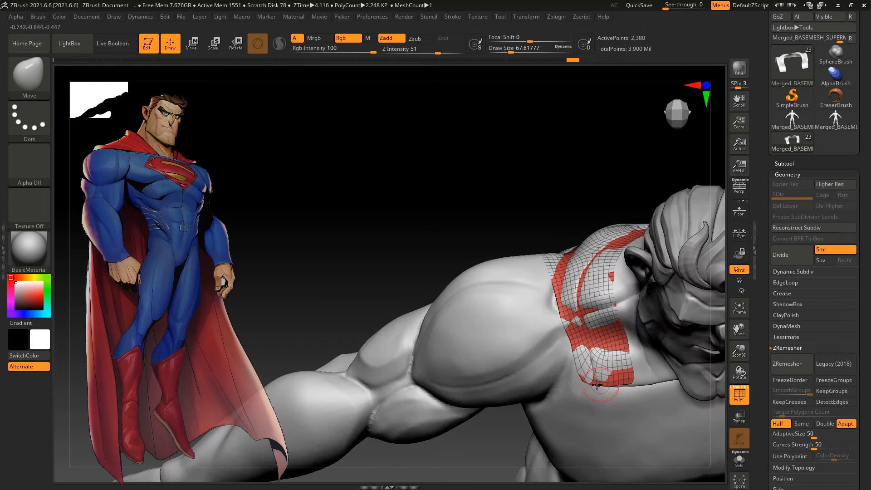
{"action": "left_click_drag", "start_coordinate": [428, 231], "coordinate": [438, 198]}
{"action": "key", "text": "space"}
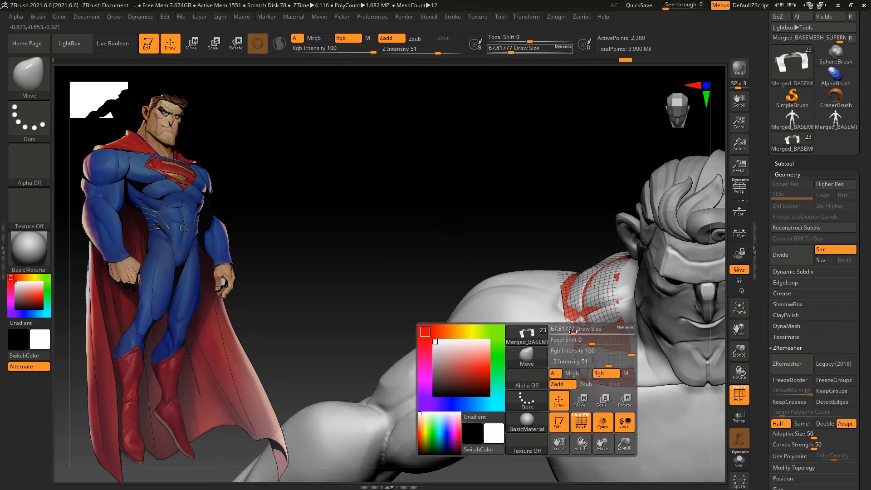
{"action": "left_click_drag", "start_coordinate": [571, 339], "coordinate": [579, 339]}
{"action": "left_click_drag", "start_coordinate": [583, 378], "coordinate": [543, 322]}
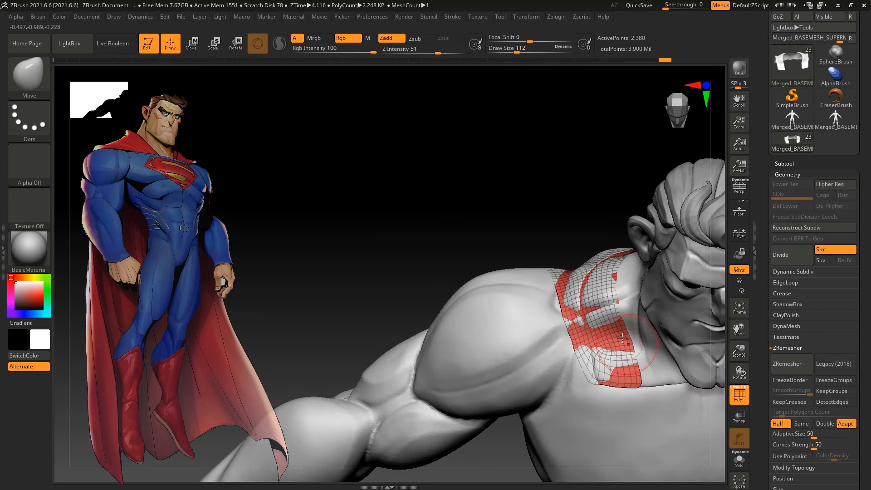
{"action": "left_click_drag", "start_coordinate": [472, 256], "coordinate": [504, 276]}
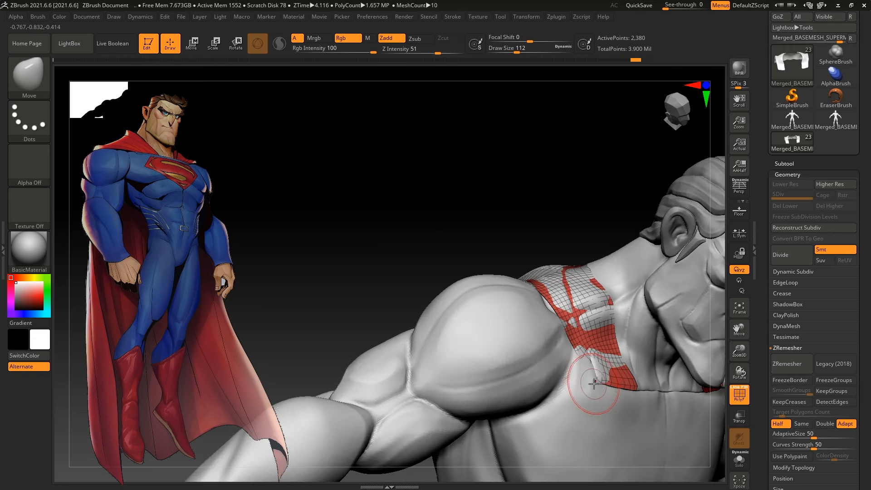
Refine the outer and lower edges of the front strap over the chest, reducing the draw size to about 51
{"action": "left_click_drag", "start_coordinate": [595, 383], "coordinate": [592, 375]}
{"action": "left_click_drag", "start_coordinate": [469, 255], "coordinate": [513, 241]}
{"action": "left_click_drag", "start_coordinate": [590, 366], "coordinate": [594, 363]}
{"action": "left_click_drag", "start_coordinate": [635, 413], "coordinate": [558, 399]}
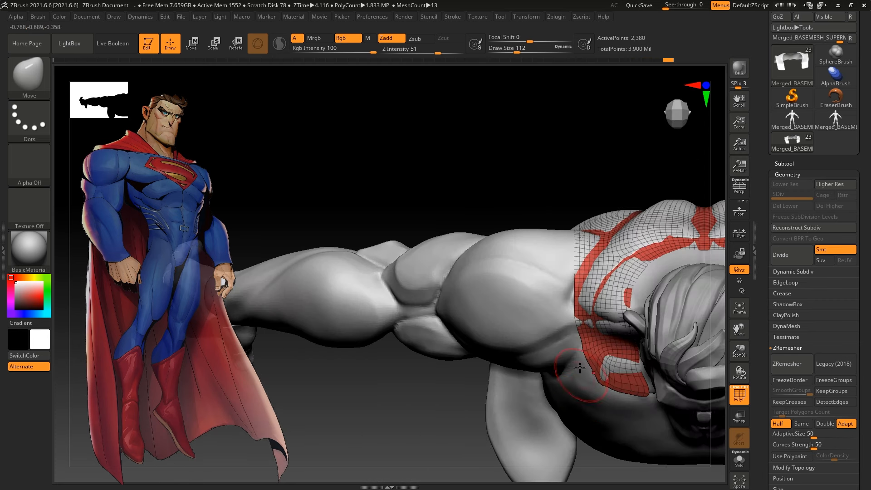
{"action": "left_click_drag", "start_coordinate": [512, 211], "coordinate": [509, 190]}
{"action": "key", "text": "space"}
{"action": "left_click_drag", "start_coordinate": [590, 330], "coordinate": [585, 310]}
{"action": "key", "text": "space"}
{"action": "left_click_drag", "start_coordinate": [586, 330], "coordinate": [588, 331]}
{"action": "key", "text": "space"}
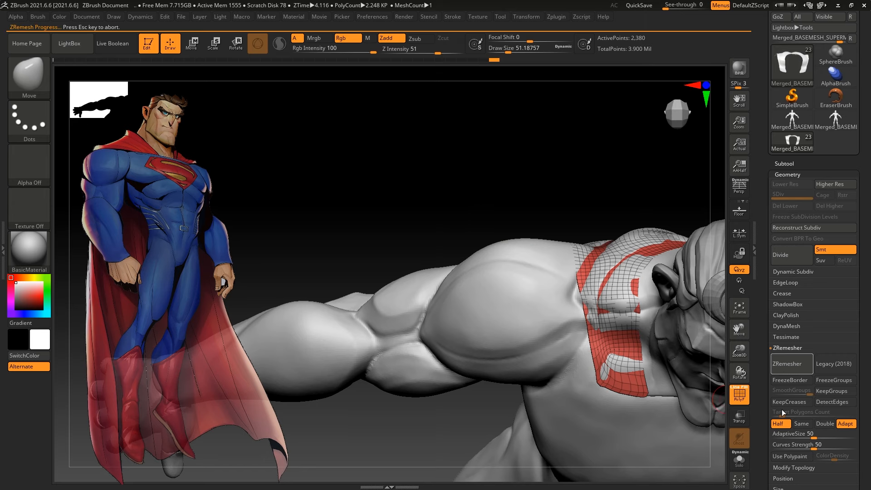
Isolate the cape piece, remesh it repeatedly at Half into a very coarse mesh, and show the body again
{"action": "left_click_drag", "start_coordinate": [422, 243], "coordinate": [350, 249]}
{"action": "key", "text": "shift+x"}
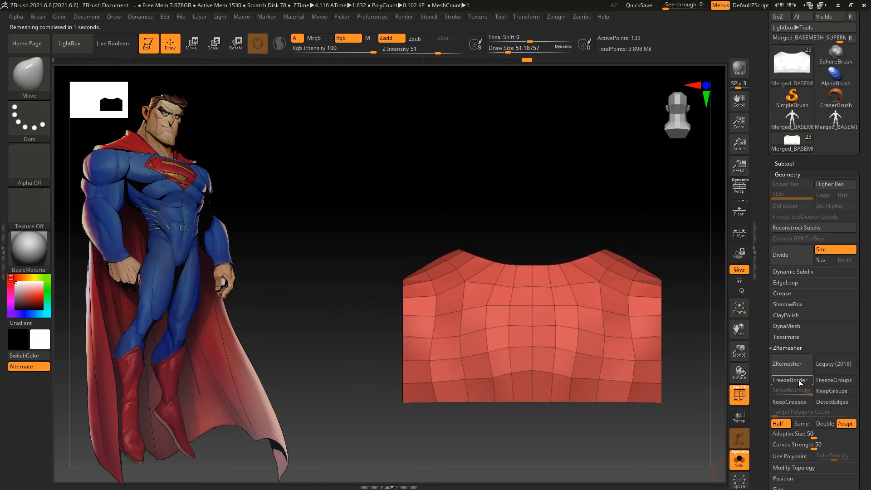
{"action": "left_click_drag", "start_coordinate": [690, 365], "coordinate": [641, 424]}
{"action": "left_click_drag", "start_coordinate": [494, 317], "coordinate": [503, 341]}
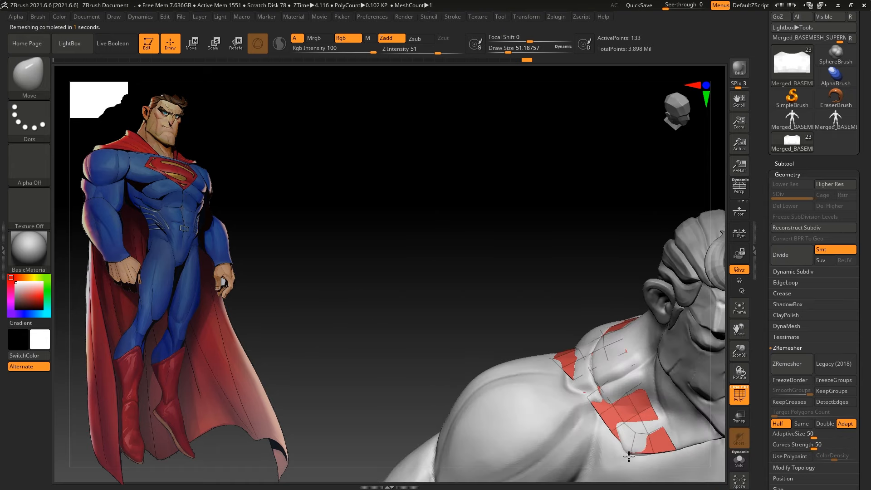
Pull the coarse piece off the shoulder with the Move brush at a draw size of about 234
{"action": "mouse_move", "coordinate": [453, 296]}
{"action": "left_mouse_down"}
{"action": "mouse_move", "coordinate": [473, 295]}
{"action": "mouse_move", "coordinate": [398, 309]}
{"action": "left_mouse_up"}
{"action": "key", "text": "b"}
{"action": "key", "text": "m"}
{"action": "key", "text": "v"}
{"action": "key", "text": "space"}
{"action": "left_click", "coordinate": [561, 330]}
{"action": "left_click_drag", "start_coordinate": [561, 329], "coordinate": [572, 402]}
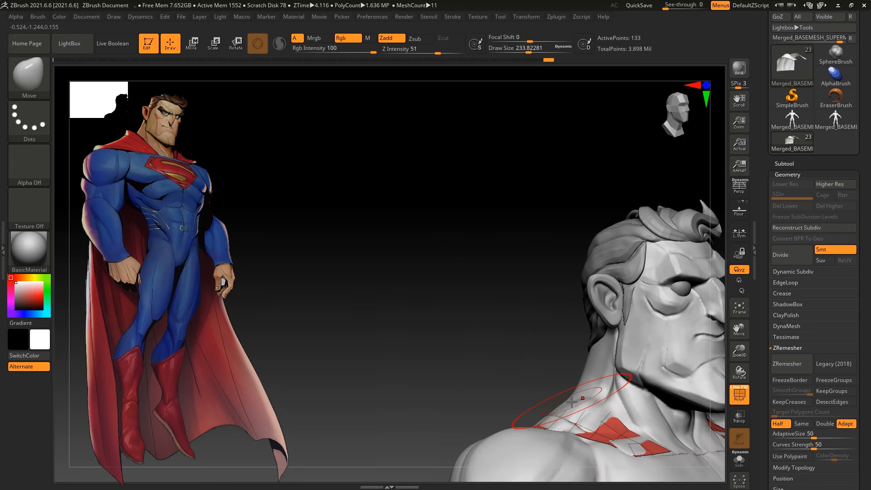
{"action": "left_click_drag", "start_coordinate": [543, 375], "coordinate": [562, 439]}
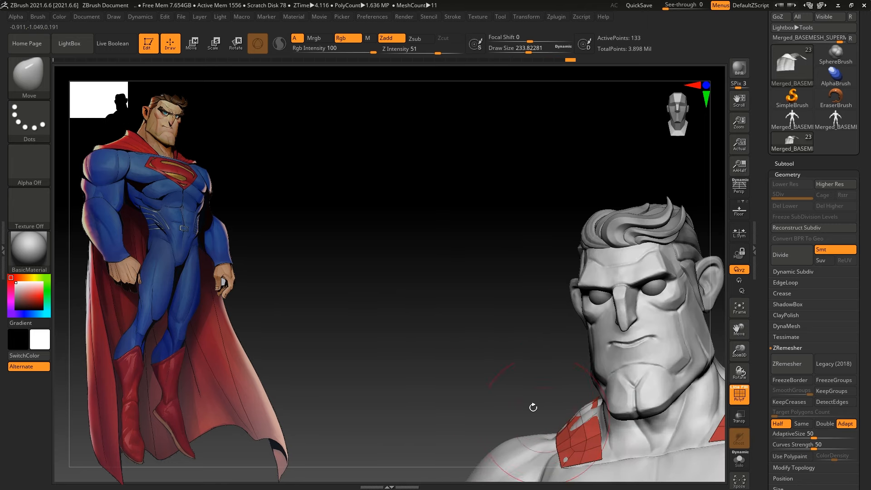
Enlarge the Move brush to about 338 and pull the back of the piece outward so it clears the shoulder blades
{"action": "left_click_drag", "start_coordinate": [533, 408], "coordinate": [528, 423]}
{"action": "key", "text": "space"}
{"action": "left_click", "coordinate": [557, 331]}
{"action": "mouse_move", "coordinate": [547, 334]}
{"action": "left_mouse_down"}
{"action": "mouse_move", "coordinate": [550, 348]}
{"action": "mouse_move", "coordinate": [519, 377]}
{"action": "mouse_move", "coordinate": [476, 358]}
{"action": "mouse_move", "coordinate": [473, 338]}
{"action": "mouse_move", "coordinate": [498, 332]}
{"action": "left_mouse_up"}
{"action": "key", "text": "space"}
{"action": "left_click_drag", "start_coordinate": [538, 338], "coordinate": [519, 313]}
{"action": "left_click_drag", "start_coordinate": [453, 310], "coordinate": [472, 313]}
{"action": "left_click_drag", "start_coordinate": [408, 345], "coordinate": [445, 358]}
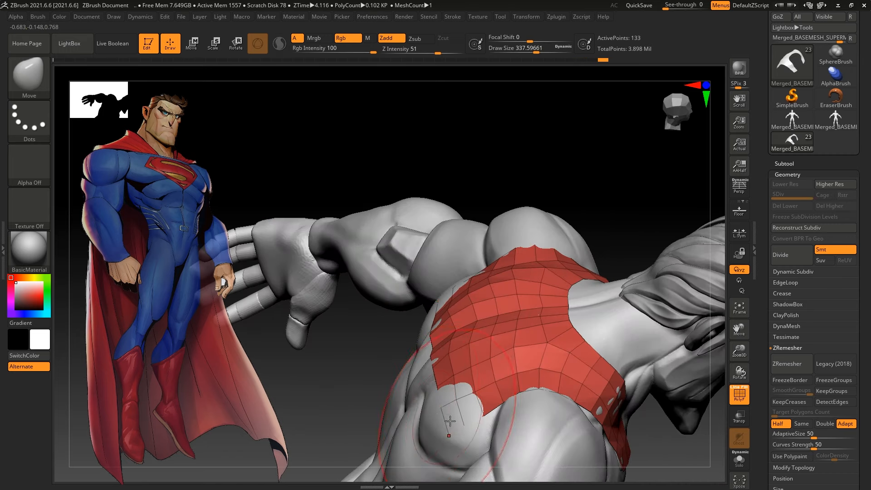
{"action": "mouse_move", "coordinate": [449, 421]}
{"action": "left_mouse_down"}
{"action": "mouse_move", "coordinate": [350, 385]}
{"action": "mouse_move", "coordinate": [445, 426]}
{"action": "left_mouse_up"}
{"action": "left_click_drag", "start_coordinate": [499, 365], "coordinate": [528, 318]}
{"action": "left_click_drag", "start_coordinate": [477, 269], "coordinate": [486, 266]}
{"action": "mouse_move", "coordinate": [489, 201]}
{"action": "left_mouse_down"}
{"action": "mouse_move", "coordinate": [548, 146]}
{"action": "mouse_move", "coordinate": [495, 208]}
{"action": "left_mouse_up"}
{"action": "left_click_drag", "start_coordinate": [481, 254], "coordinate": [489, 252]}
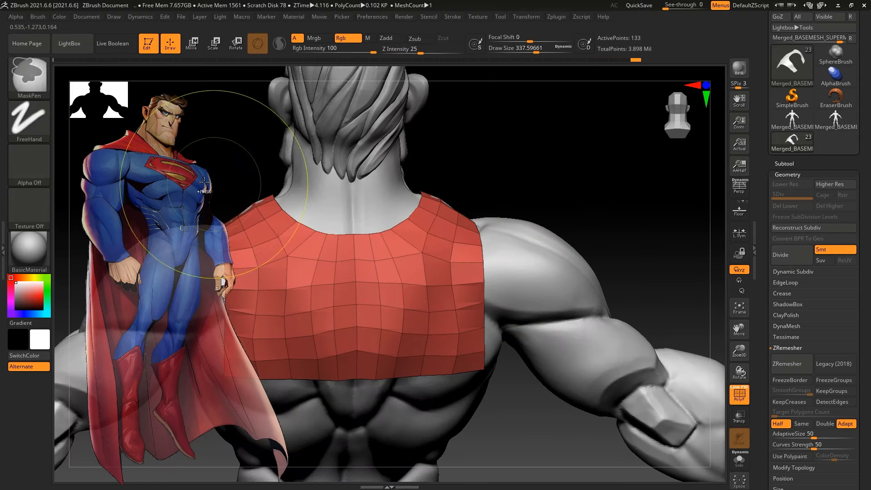
Reduce the draw size to about 158 and adjust the front strap so it lies on the upper chest
{"action": "mouse_move", "coordinate": [219, 163]}
{"action": "left_mouse_down"}
{"action": "mouse_move", "coordinate": [222, 149]}
{"action": "mouse_move", "coordinate": [152, 146]}
{"action": "left_mouse_up"}
{"action": "left_click_drag", "start_coordinate": [422, 172], "coordinate": [365, 170]}
{"action": "key", "text": "space"}
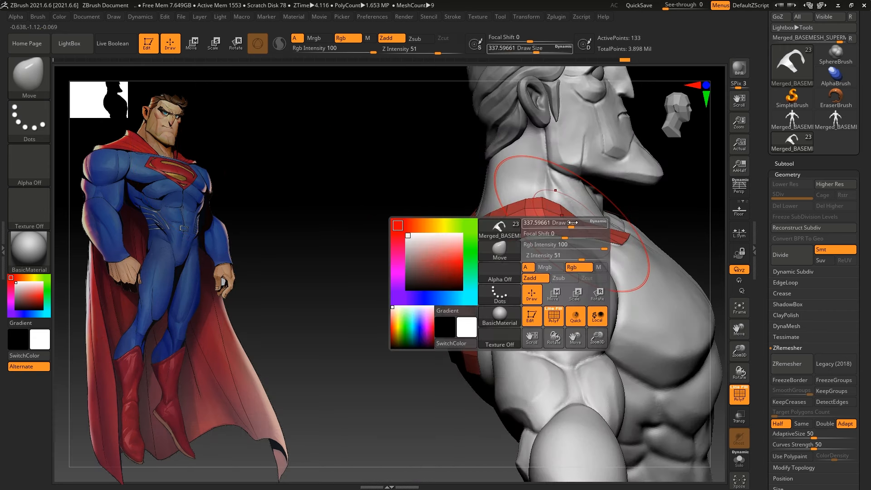
{"action": "mouse_move", "coordinate": [570, 222]}
{"action": "left_mouse_down"}
{"action": "mouse_move", "coordinate": [556, 222]}
{"action": "mouse_move", "coordinate": [604, 222]}
{"action": "left_mouse_up"}
{"action": "left_click_drag", "start_coordinate": [393, 187], "coordinate": [390, 188]}
{"action": "left_click_drag", "start_coordinate": [620, 242], "coordinate": [617, 247]}
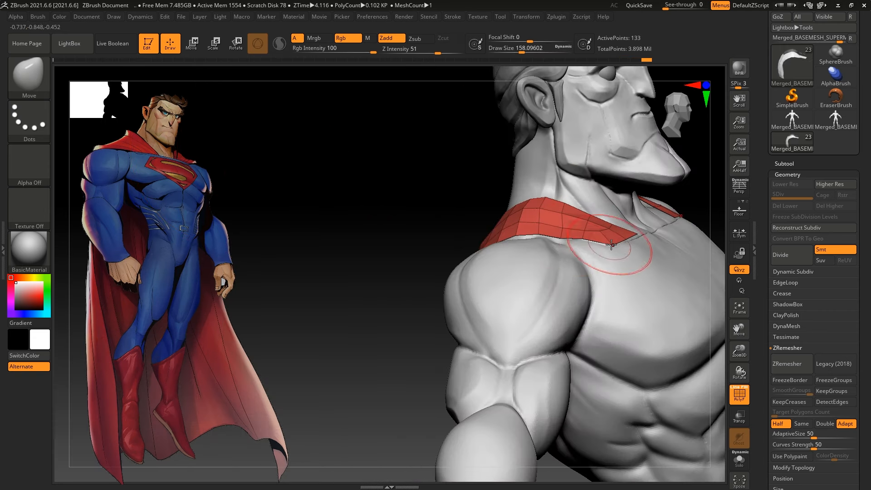
Mask everything except the bottom edge of the back panel and move that edge down to lengthen the panel
{"action": "left_click_drag", "start_coordinate": [443, 184], "coordinate": [345, 222]}
{"action": "left_click_drag", "start_coordinate": [676, 362], "coordinate": [422, 264], "text": "ctrl"}
{"action": "left_click", "coordinate": [659, 386], "text": "ctrl"}
{"action": "key", "text": "w"}
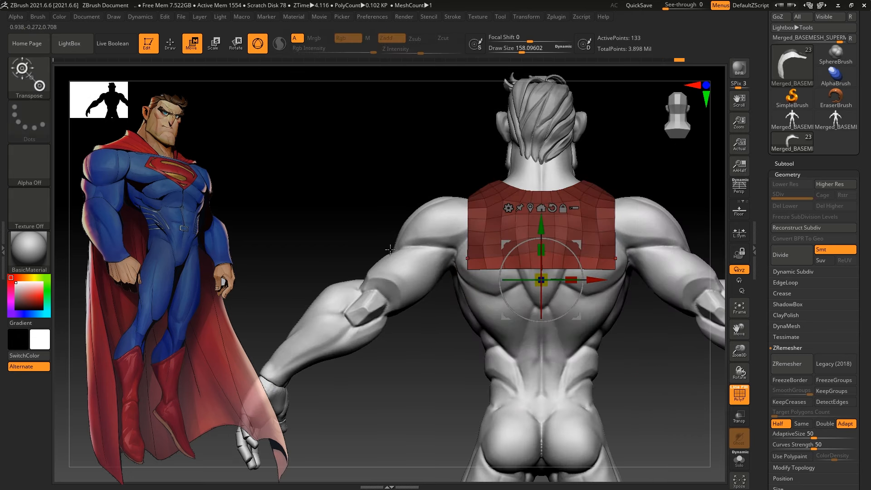
{"action": "left_click_drag", "start_coordinate": [358, 313], "coordinate": [367, 196], "text": "alt"}
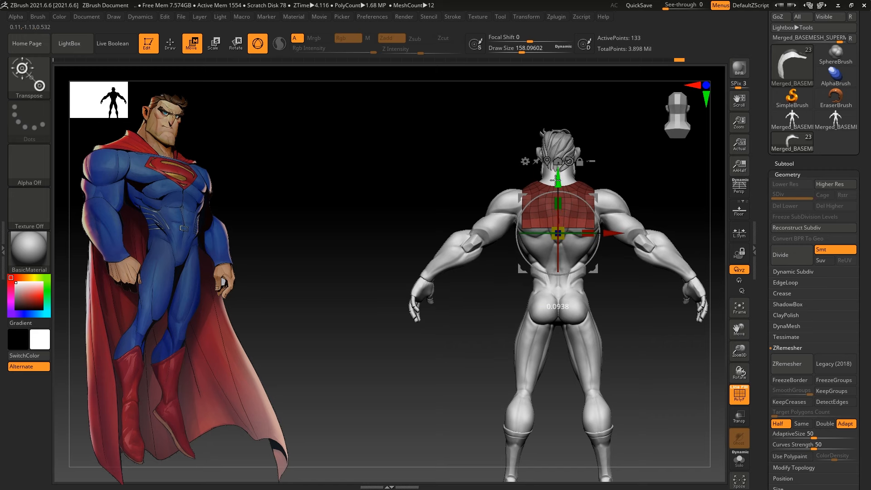
{"action": "left_click_drag", "start_coordinate": [490, 160], "coordinate": [361, 190], "text": "alt"}
{"action": "left_click_drag", "start_coordinate": [573, 247], "coordinate": [573, 266]}
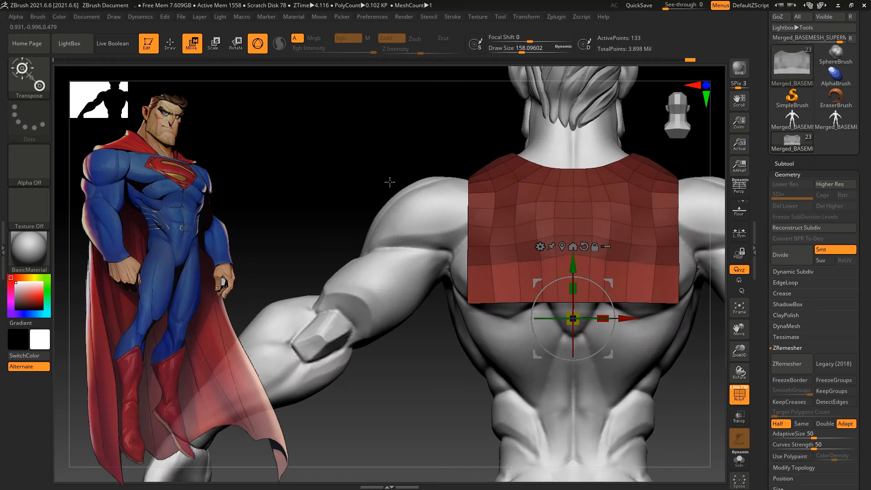
Clear the mask and insert a horizontal edge loop across the stretched bottom row with ZModeler
{"action": "left_click_drag", "start_coordinate": [363, 153], "coordinate": [371, 168], "text": "ctrl"}
{"action": "key", "text": "b"}
{"action": "key", "text": "z"}
{"action": "key", "text": "m"}
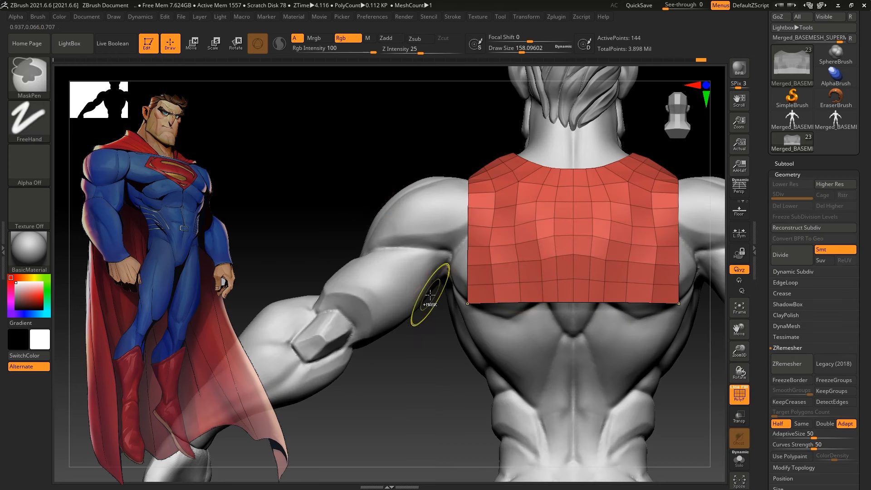
{"action": "left_click_drag", "start_coordinate": [431, 300], "coordinate": [697, 268], "text": "ctrl"}
{"action": "left_click", "coordinate": [431, 373], "text": "ctrl"}
{"action": "key", "text": "w"}
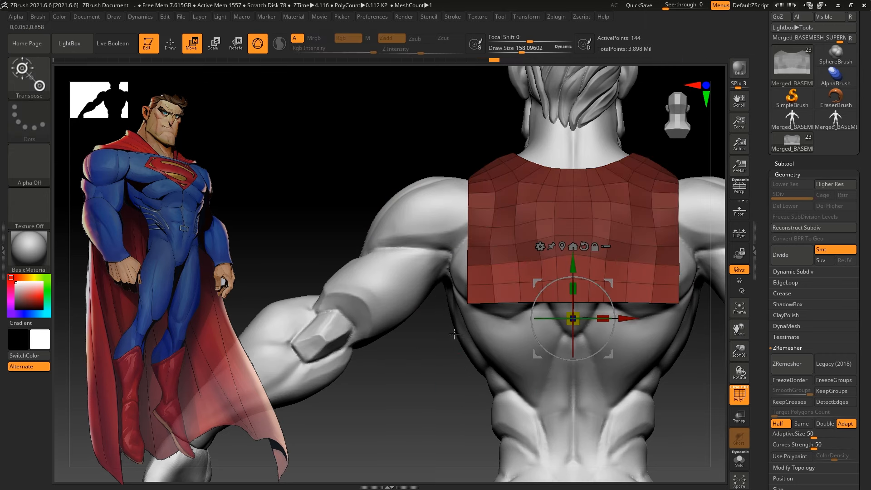
{"action": "left_click_drag", "start_coordinate": [573, 265], "coordinate": [573, 229], "text": "alt"}
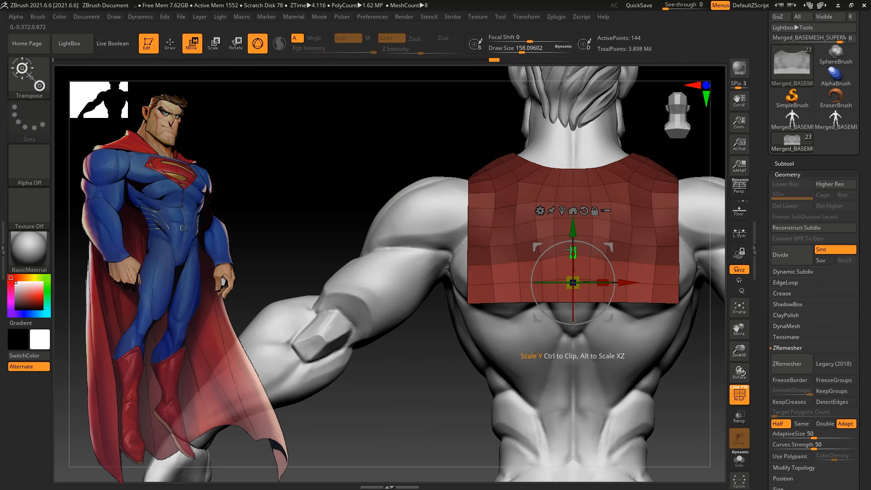
{"action": "key", "text": "q"}
{"action": "left_click_drag", "start_coordinate": [409, 393], "coordinate": [398, 403], "text": "ctrl"}
{"action": "mouse_move", "coordinate": [399, 403]}
{"action": "left_mouse_down"}
{"action": "mouse_move", "coordinate": [388, 409]}
{"action": "mouse_move", "coordinate": [399, 406]}
{"action": "left_mouse_up"}
Mask all but the bottom edge again, recentre the gizmo on it and extend the back panel down to the ankles
{"action": "left_click_drag", "start_coordinate": [713, 355], "coordinate": [435, 297], "text": "ctrl"}
{"action": "left_click_drag", "start_coordinate": [436, 360], "coordinate": [359, 390]}
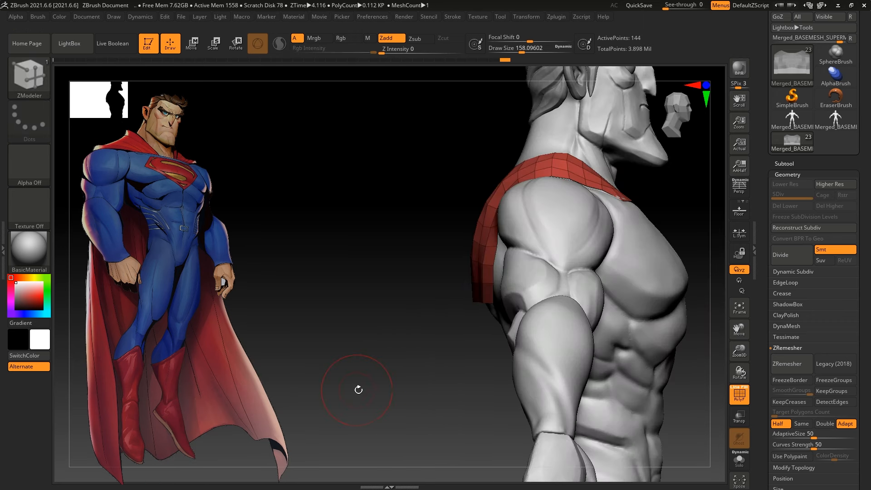
{"action": "left_click", "coordinate": [394, 386], "text": "ctrl"}
{"action": "key", "text": "w"}
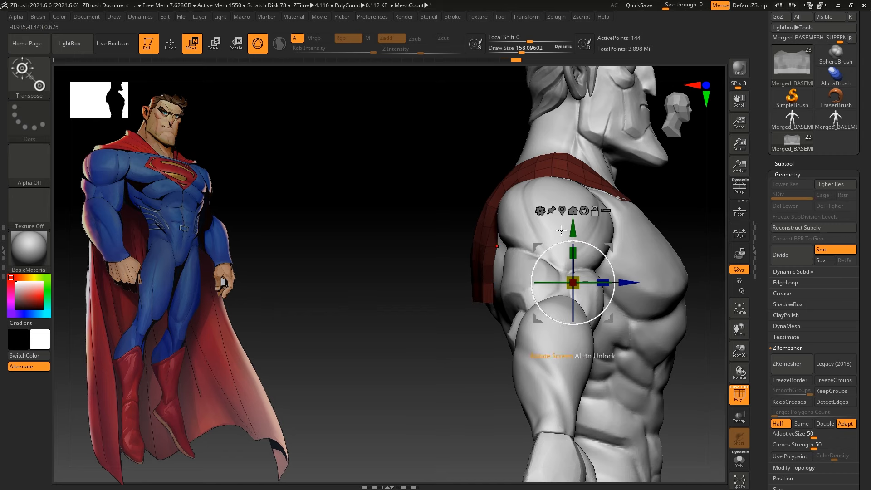
{"action": "left_click", "coordinate": [562, 211]}
{"action": "left_click_drag", "start_coordinate": [504, 309], "coordinate": [428, 151]}
{"action": "left_click_drag", "start_coordinate": [514, 353], "coordinate": [552, 361]}
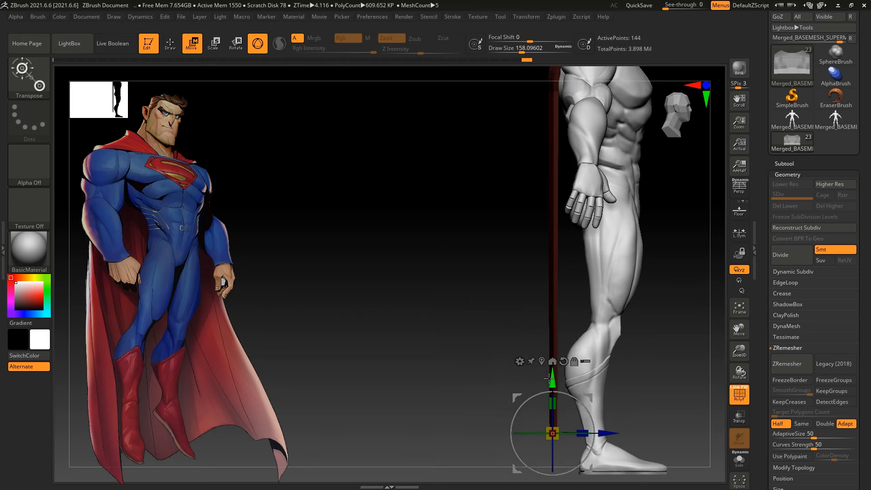
{"action": "left_click_drag", "start_coordinate": [486, 312], "coordinate": [473, 348]}
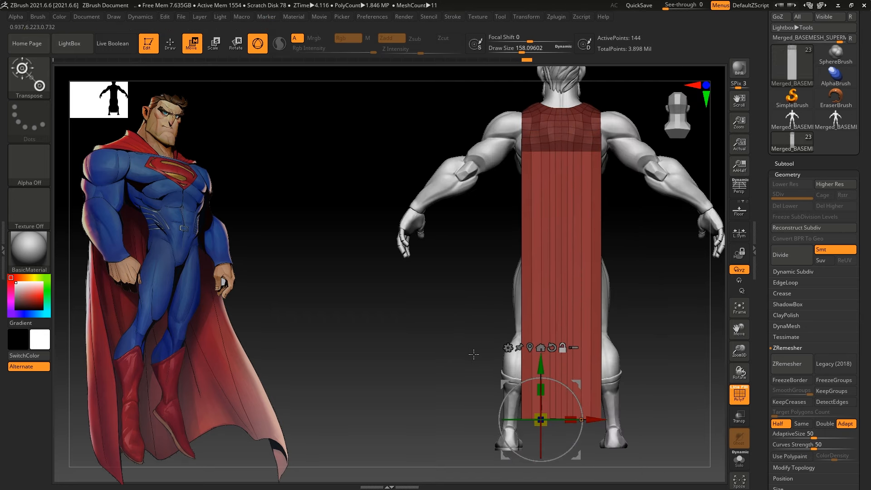
Undo the long downward extension of the back panel together with its masking
{"action": "key", "text": "ctrl+z"}
{"action": "key", "text": "ctrl+z"}
{"action": "key", "text": "ctrl+z"}
{"action": "key", "text": "ctrl+z"}
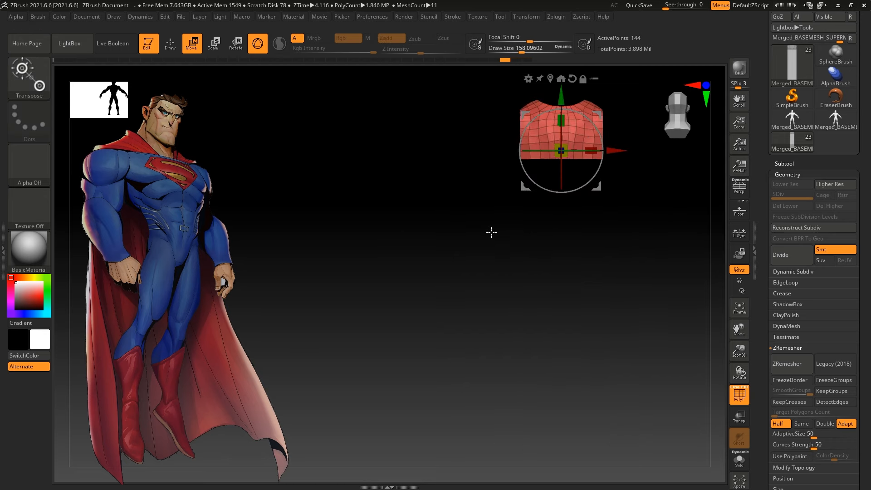
Even out the bottom edge of the back panel with the Move brush at a draw size of about 80
{"action": "left_click_drag", "start_coordinate": [492, 232], "coordinate": [626, 272], "text": "alt"}
{"action": "key", "text": "b"}
{"action": "key", "text": "m"}
{"action": "key", "text": "v"}
{"action": "left_click_drag", "start_coordinate": [331, 360], "coordinate": [240, 414], "text": "alt"}
{"action": "key", "text": "space"}
{"action": "left_click_drag", "start_coordinate": [593, 232], "coordinate": [585, 233]}
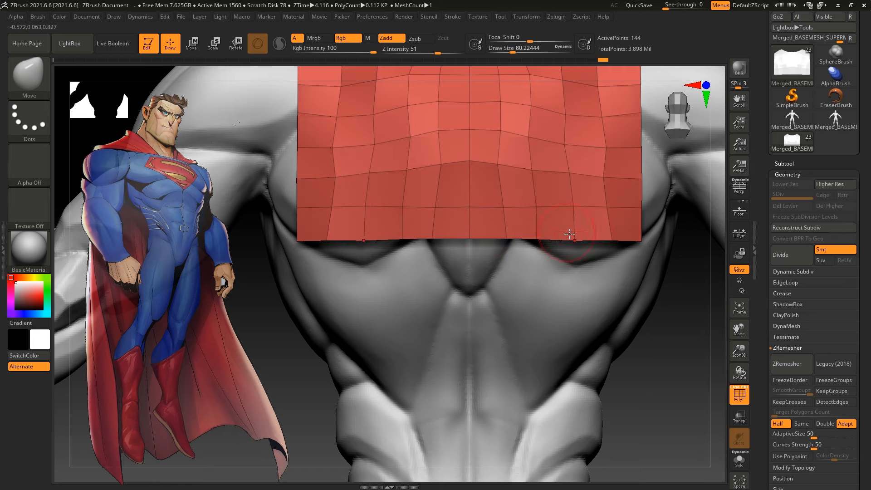
{"action": "left_click_drag", "start_coordinate": [669, 399], "coordinate": [653, 353], "text": "alt"}
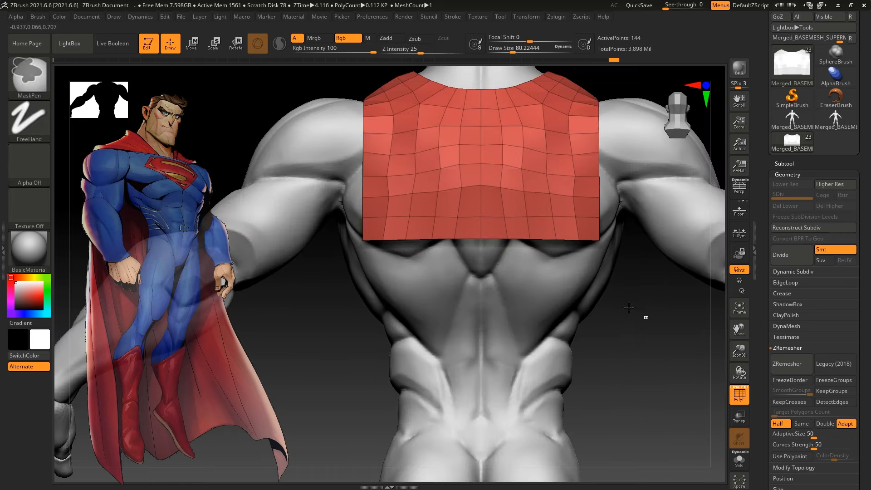
Mask all but the bottom edge of the back panel and move that edge down to ankle height
{"action": "left_click_drag", "start_coordinate": [649, 319], "coordinate": [339, 229], "text": "ctrl"}
{"action": "left_click", "coordinate": [515, 298], "text": "ctrl"}
{"action": "key", "text": "w"}
{"action": "left_click_drag", "start_coordinate": [337, 336], "coordinate": [330, 286], "text": "alt"}
{"action": "left_click_drag", "start_coordinate": [336, 290], "coordinate": [367, 269], "text": "alt"}
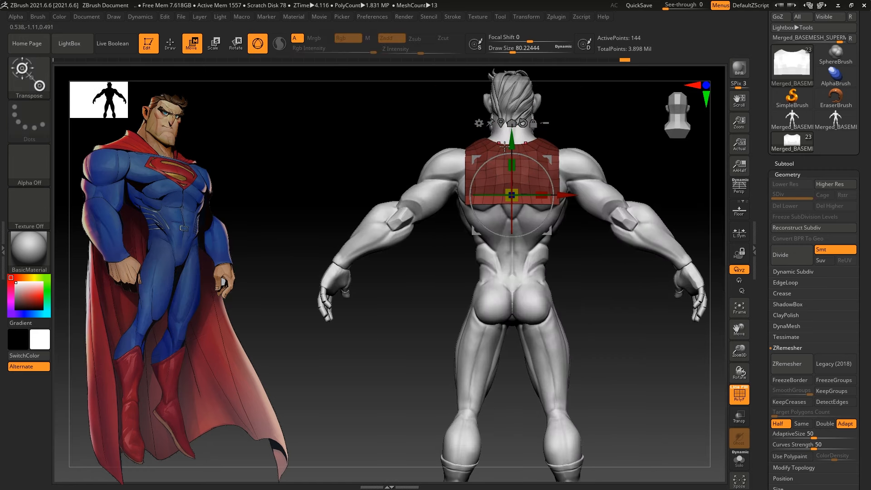
{"action": "left_click_drag", "start_coordinate": [512, 142], "coordinate": [512, 351]}
{"action": "left_click_drag", "start_coordinate": [428, 365], "coordinate": [371, 300], "text": "alt"}
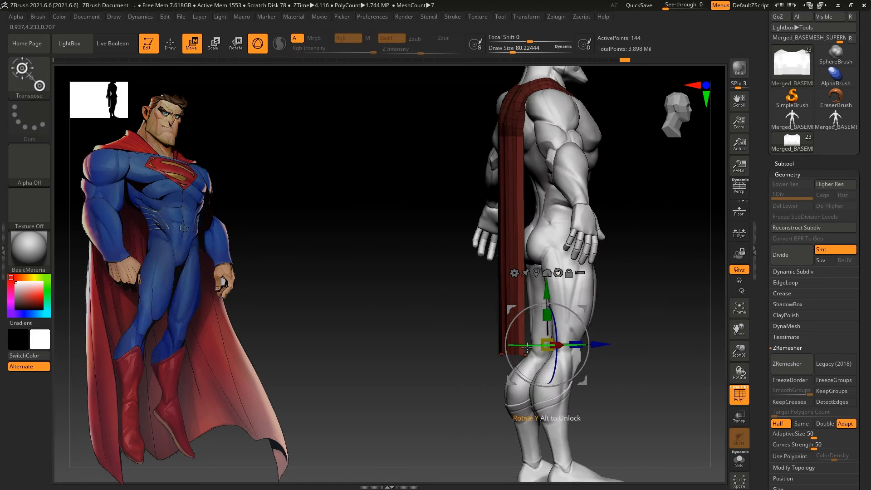
{"action": "left_click_drag", "start_coordinate": [397, 347], "coordinate": [411, 362], "text": "shift"}
{"action": "left_click_drag", "start_coordinate": [548, 290], "coordinate": [529, 397]}
Recentre the gizmo on the lowered bottom edge, scale the edge wider sideways to flare the cape, and clear the mask
{"action": "left_click_drag", "start_coordinate": [382, 298], "coordinate": [430, 293]}
{"action": "left_click_drag", "start_coordinate": [353, 316], "coordinate": [316, 303], "text": "alt"}
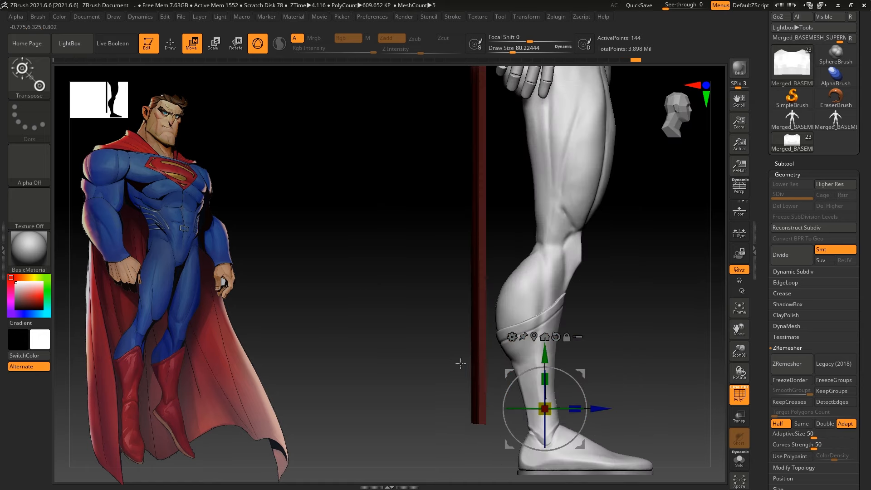
{"action": "left_click", "coordinate": [534, 337], "text": "alt"}
{"action": "left_click_drag", "start_coordinate": [479, 424], "coordinate": [480, 432]}
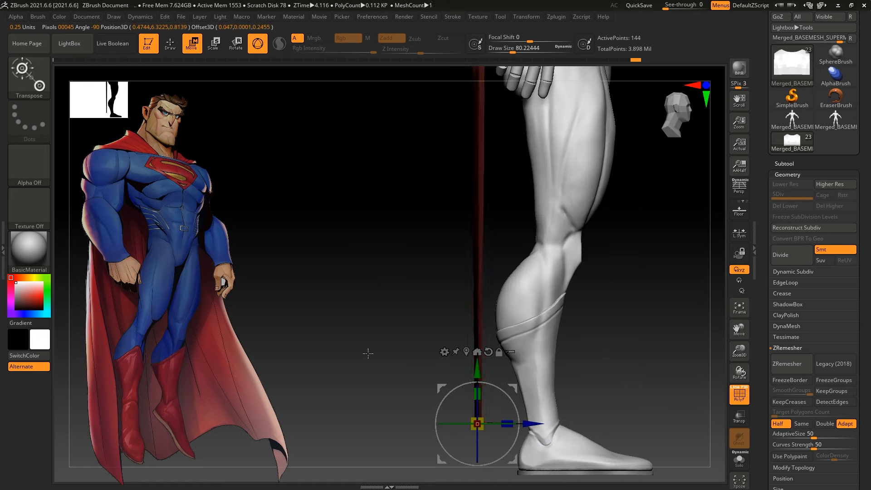
{"action": "left_click_drag", "start_coordinate": [368, 353], "coordinate": [395, 349], "text": "shift"}
{"action": "key", "text": "q"}
{"action": "key", "text": "w"}
{"action": "left_click_drag", "start_coordinate": [505, 421], "coordinate": [542, 421]}
{"action": "mouse_move", "coordinate": [345, 267]}
{"action": "left_mouse_down", "text": "alt"}
{"action": "mouse_move", "coordinate": [343, 218]}
{"action": "mouse_move", "coordinate": [343, 259]}
{"action": "left_mouse_up", "text": "alt"}
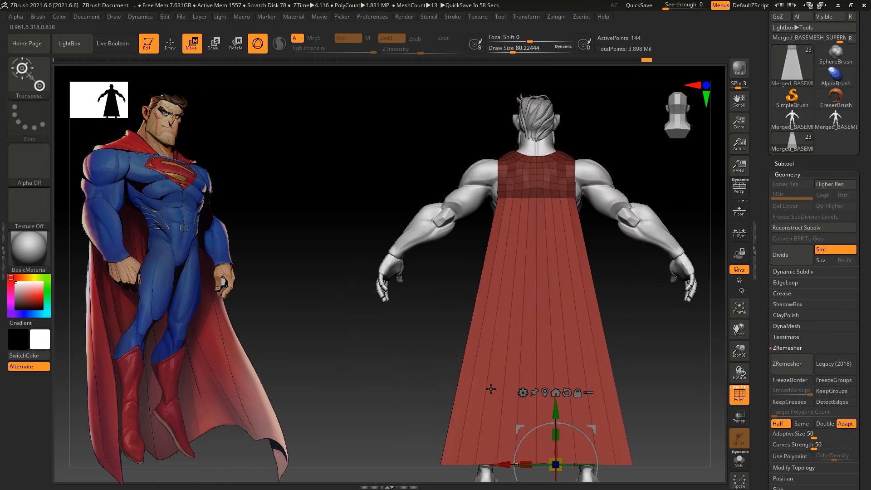
{"action": "left_click_drag", "start_coordinate": [526, 465], "coordinate": [544, 464]}
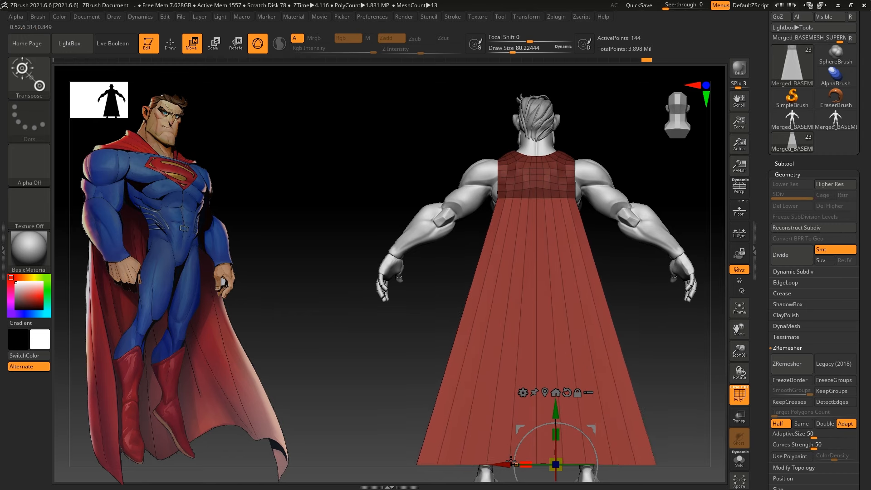
{"action": "left_click_drag", "start_coordinate": [382, 386], "coordinate": [383, 390], "text": "ctrl"}
Set ZModeler's edge action to Delete and remove surplus complete edge loops from the cape's upper back and shoulders
{"action": "mouse_move", "coordinate": [375, 194]}
{"action": "left_mouse_down", "text": "alt"}
{"action": "mouse_move", "coordinate": [383, 107]}
{"action": "mouse_move", "coordinate": [446, 248]}
{"action": "left_mouse_up", "text": "alt"}
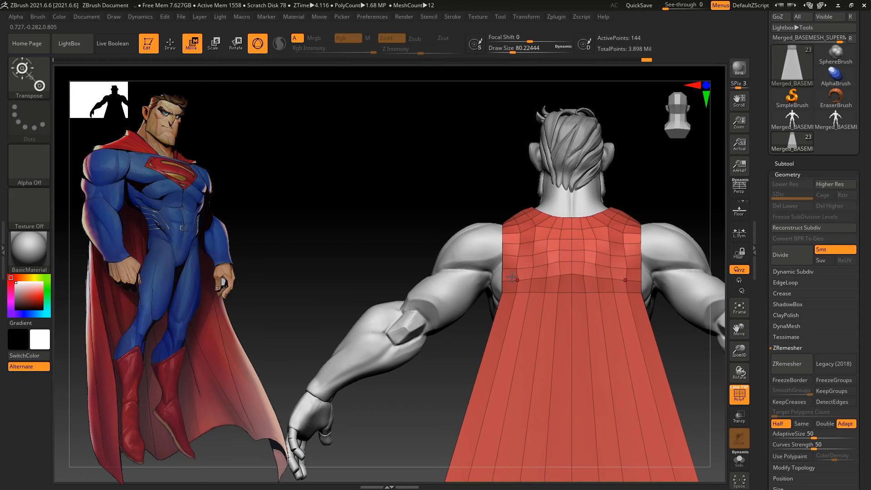
{"action": "key", "text": "b"}
{"action": "key", "text": "z"}
{"action": "key", "text": "m"}
{"action": "key", "text": "space"}
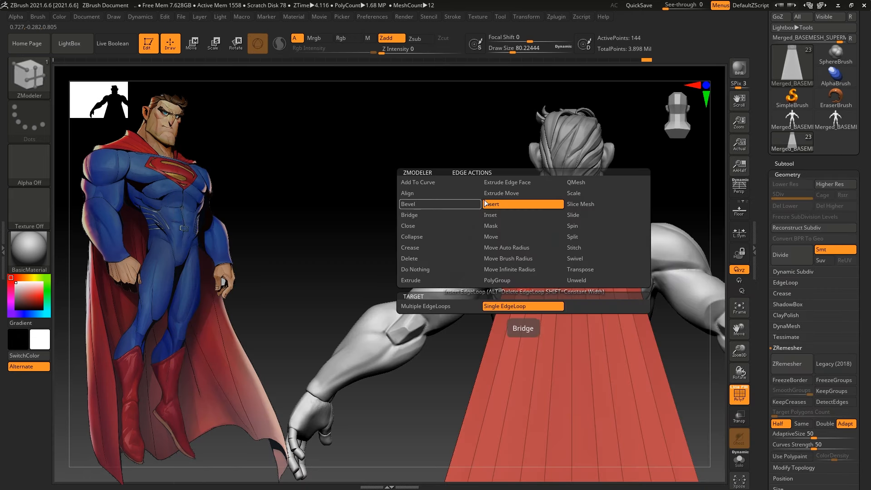
{"action": "left_click", "coordinate": [409, 258]}
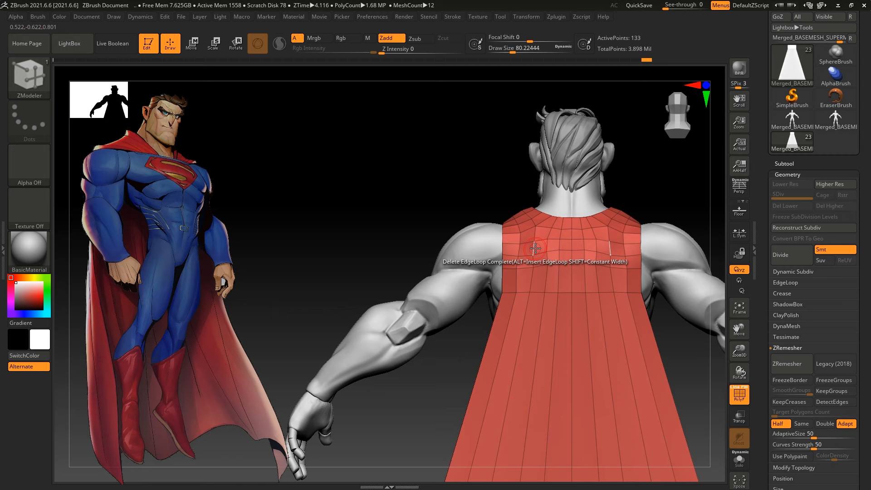
{"action": "left_click_drag", "start_coordinate": [435, 184], "coordinate": [470, 211]}
{"action": "left_click_drag", "start_coordinate": [319, 190], "coordinate": [337, 163]}
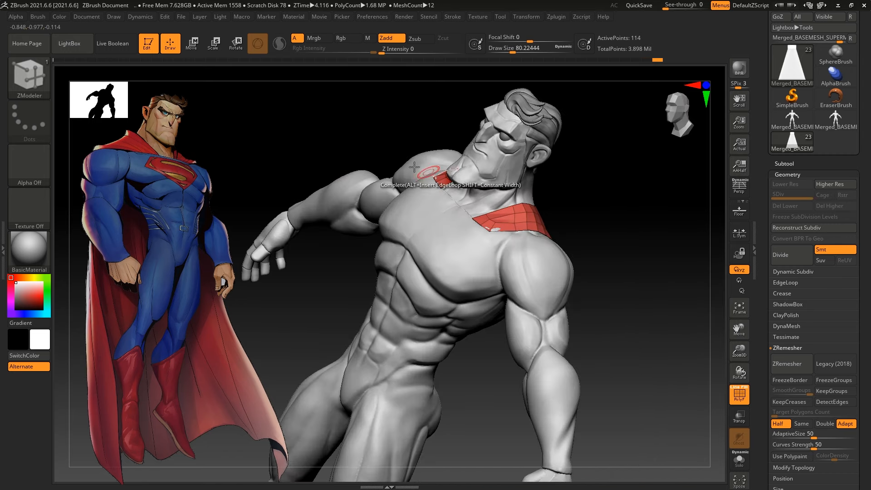
{"action": "left_click_drag", "start_coordinate": [394, 158], "coordinate": [365, 155]}
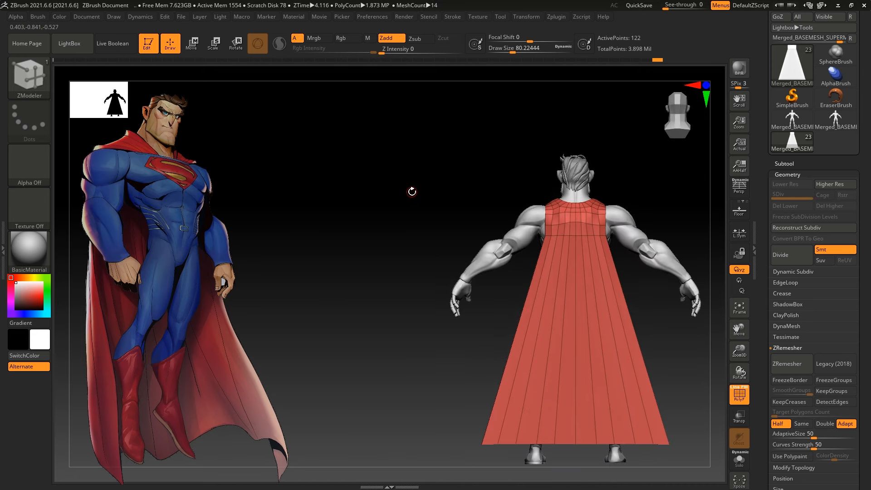
Pull the upper side edges of the cape outward below the shoulders with the Move brush at a draw size of about 124
{"action": "key", "text": "b"}
{"action": "key", "text": "m"}
{"action": "key", "text": "v"}
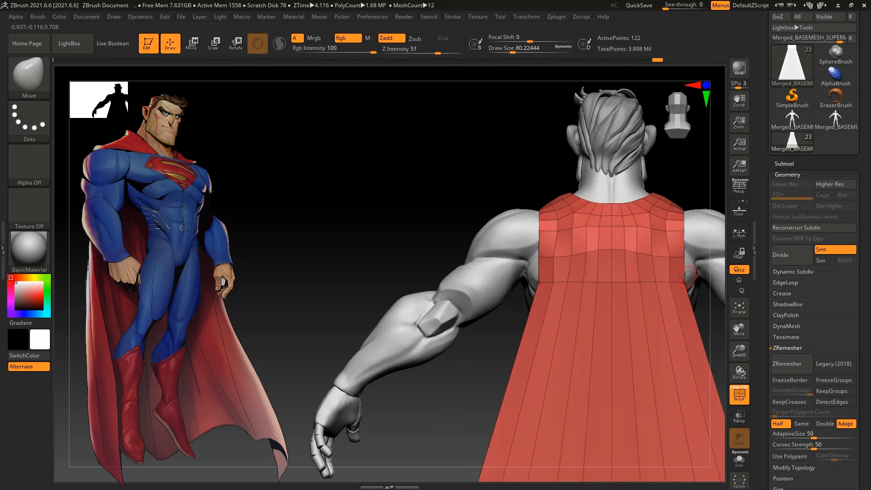
{"action": "key", "text": "space"}
{"action": "mouse_move", "coordinate": [681, 263]}
{"action": "left_mouse_down"}
{"action": "mouse_move", "coordinate": [687, 280]}
{"action": "mouse_move", "coordinate": [683, 260]}
{"action": "left_mouse_up"}
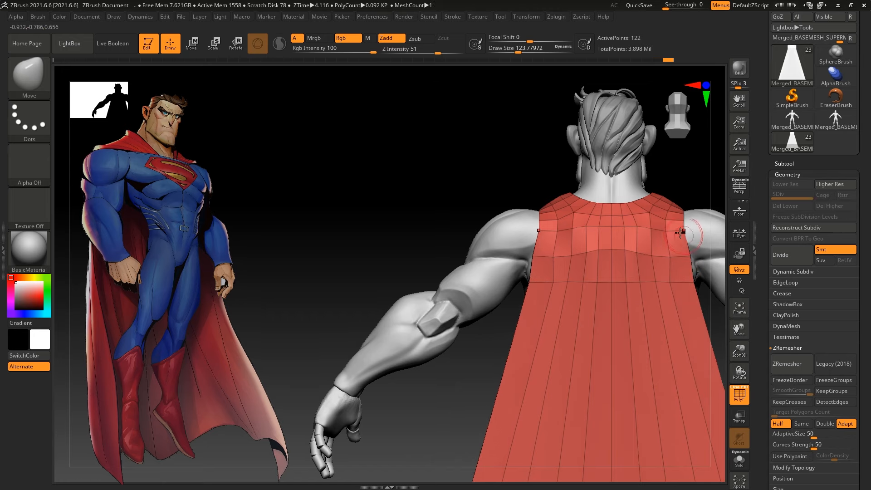
{"action": "left_click_drag", "start_coordinate": [458, 181], "coordinate": [506, 189]}
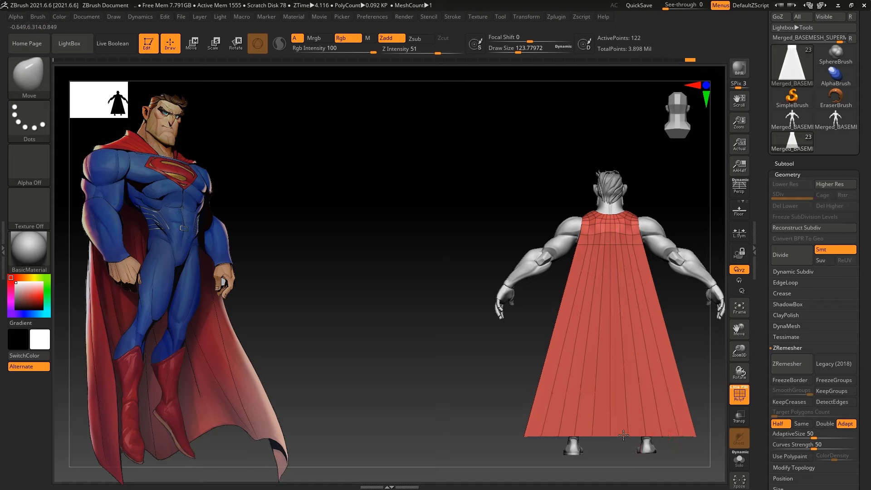
Reduce the Move brush's draw size to about 56 and reshape the cape's shoulder straps around the neck and upper chest
{"action": "mouse_move", "coordinate": [402, 331]}
{"action": "left_mouse_down", "text": "shift"}
{"action": "mouse_move", "coordinate": [372, 333]}
{"action": "mouse_move", "coordinate": [466, 365]}
{"action": "mouse_move", "coordinate": [438, 377]}
{"action": "mouse_move", "coordinate": [489, 384]}
{"action": "mouse_move", "coordinate": [425, 377]}
{"action": "left_mouse_up", "text": "shift"}
{"action": "mouse_move", "coordinate": [508, 325]}
{"action": "left_mouse_down", "text": "alt"}
{"action": "mouse_move", "coordinate": [468, 352]}
{"action": "mouse_move", "coordinate": [474, 158]}
{"action": "left_mouse_up", "text": "alt"}
{"action": "left_click_drag", "start_coordinate": [407, 157], "coordinate": [420, 331], "text": "alt"}
{"action": "left_click_drag", "start_coordinate": [422, 234], "coordinate": [546, 309]}
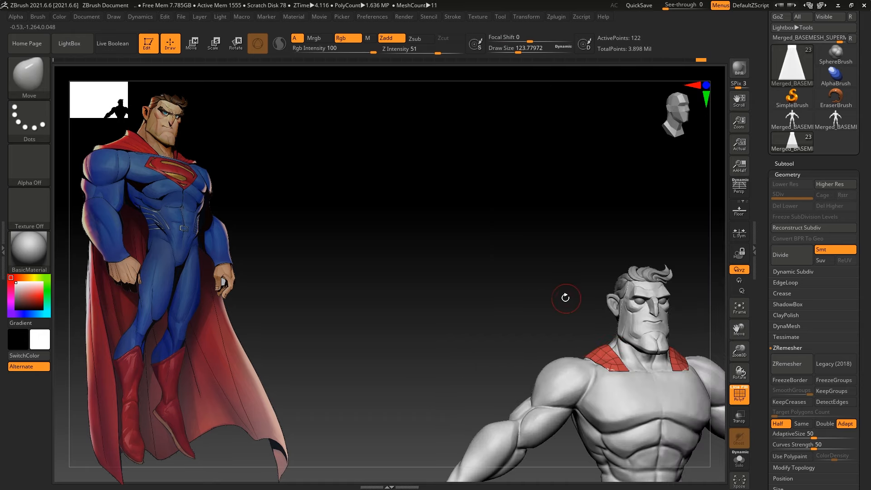
{"action": "left_click_drag", "start_coordinate": [612, 348], "coordinate": [575, 334]}
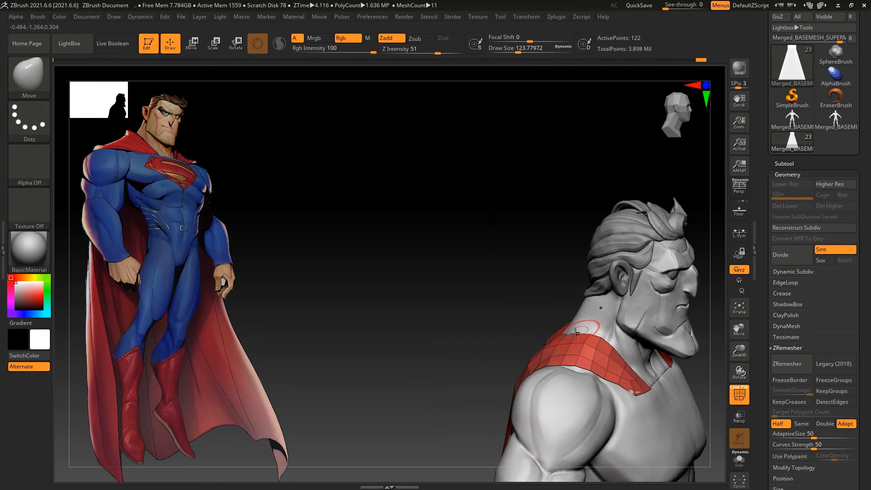
{"action": "mouse_move", "coordinate": [545, 308]}
{"action": "left_mouse_down", "text": "shift"}
{"action": "mouse_move", "coordinate": [501, 295]}
{"action": "mouse_move", "coordinate": [572, 306]}
{"action": "mouse_move", "coordinate": [566, 321]}
{"action": "mouse_move", "coordinate": [568, 306]}
{"action": "mouse_move", "coordinate": [586, 327]}
{"action": "left_mouse_up", "text": "shift"}
{"action": "key", "text": "space"}
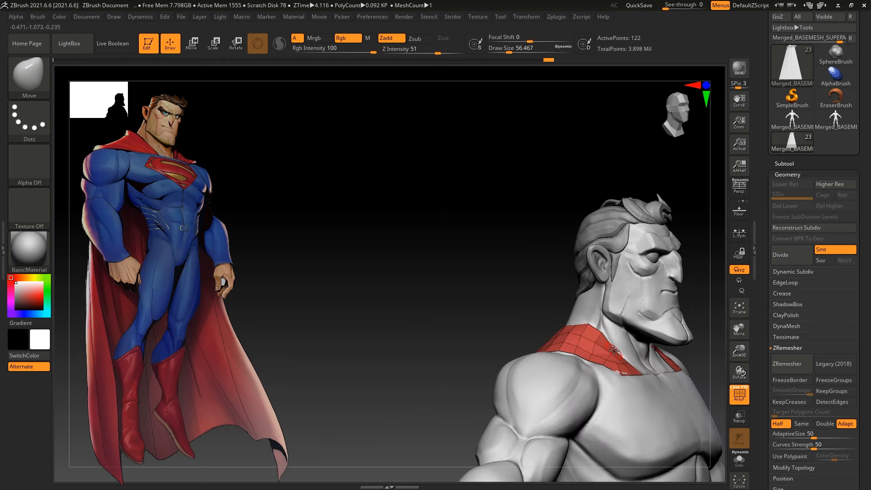
{"action": "left_click_drag", "start_coordinate": [529, 298], "coordinate": [478, 301]}
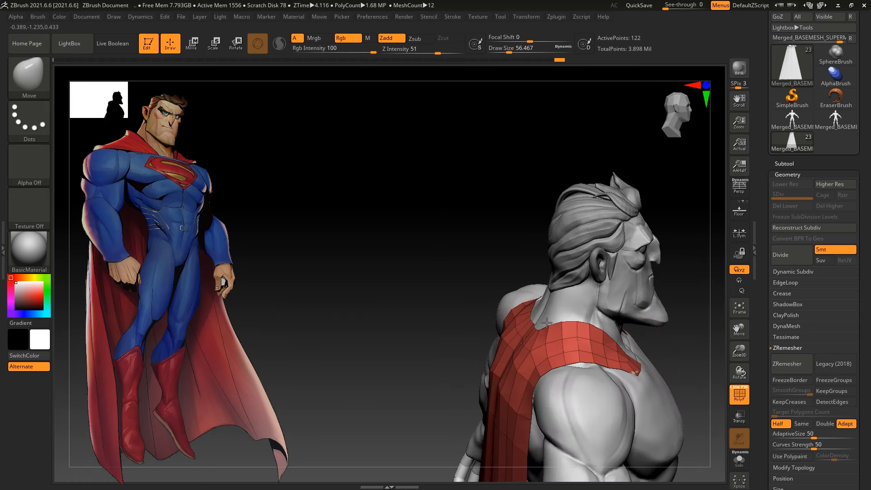
{"action": "right_click_drag", "start_coordinate": [501, 296], "coordinate": [528, 320]}
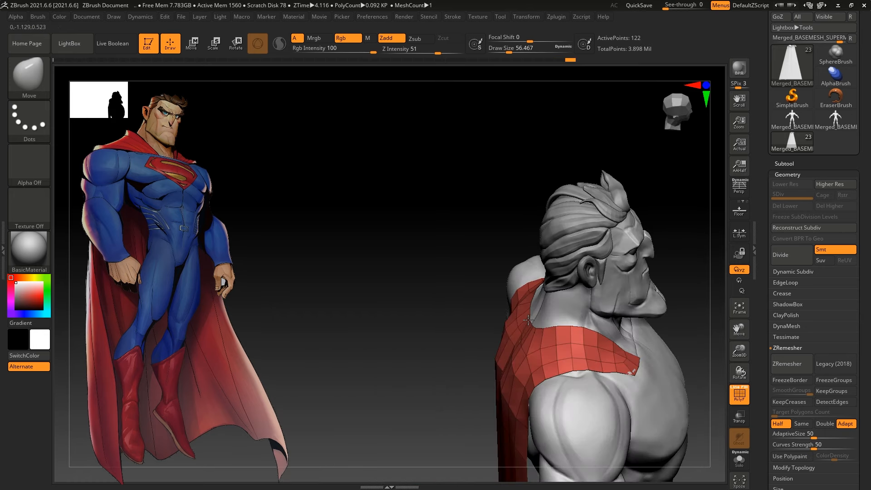
{"action": "right_click_drag", "start_coordinate": [448, 268], "coordinate": [466, 329]}
Refine the strap surfaces over the shoulders and upper back with small Move brush strokes so they follow the body
{"action": "left_click_drag", "start_coordinate": [360, 271], "coordinate": [392, 268]}
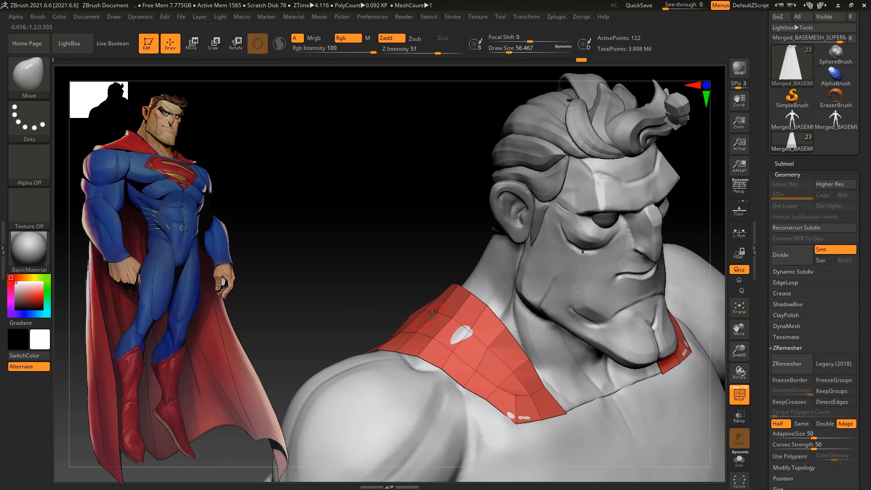
{"action": "left_click_drag", "start_coordinate": [440, 313], "coordinate": [436, 304]}
{"action": "left_click_drag", "start_coordinate": [359, 270], "coordinate": [327, 268]}
{"action": "left_click_drag", "start_coordinate": [455, 341], "coordinate": [459, 331]}
{"action": "left_click_drag", "start_coordinate": [366, 267], "coordinate": [349, 266]}
{"action": "left_click_drag", "start_coordinate": [464, 355], "coordinate": [469, 352]}
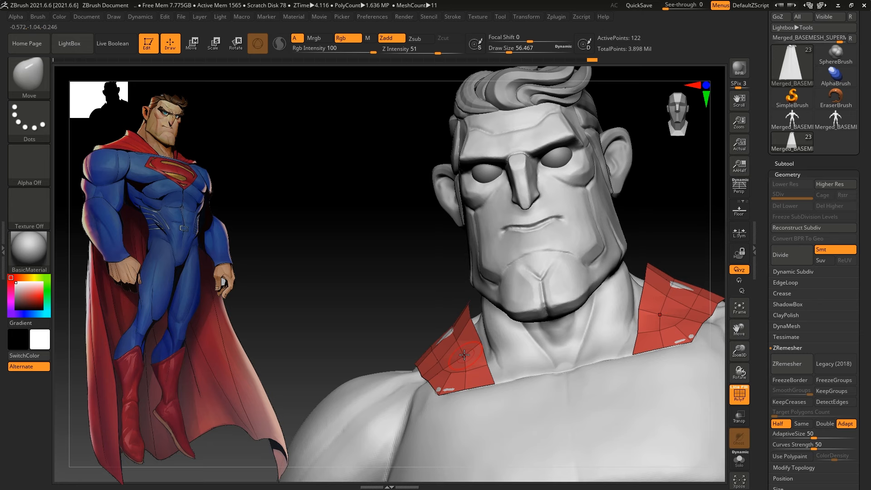
{"action": "left_click_drag", "start_coordinate": [332, 267], "coordinate": [287, 263]}
{"action": "left_click_drag", "start_coordinate": [434, 330], "coordinate": [438, 337]}
{"action": "right_click_drag", "start_coordinate": [438, 337], "coordinate": [409, 344]}
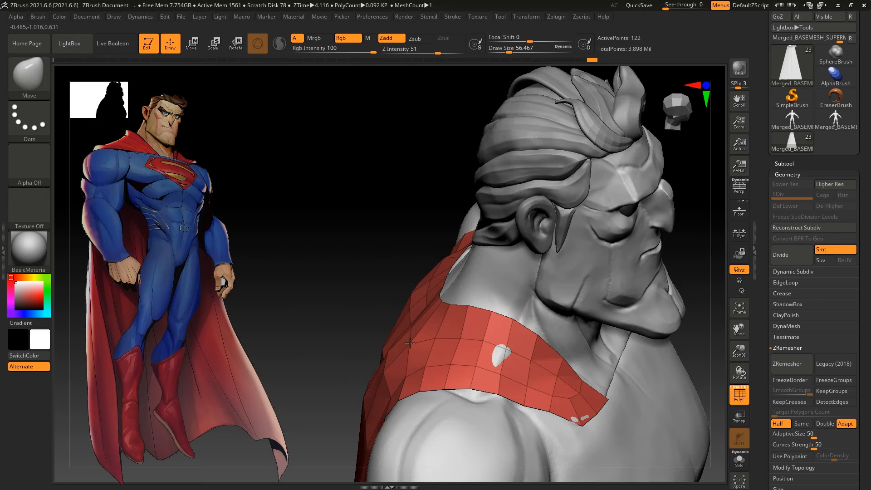
{"action": "left_click_drag", "start_coordinate": [352, 271], "coordinate": [365, 296]}
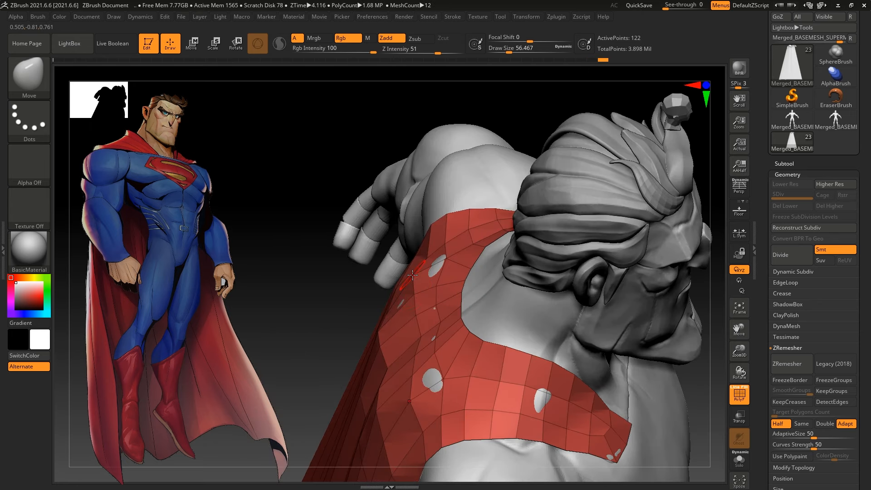
{"action": "right_click_drag", "start_coordinate": [412, 275], "coordinate": [438, 360]}
{"action": "right_click_drag", "start_coordinate": [367, 346], "coordinate": [438, 398]}
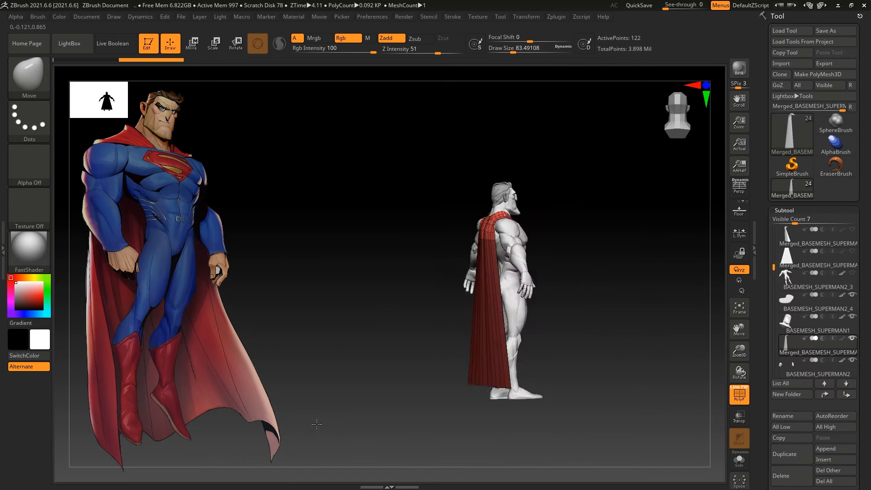
Move the cape's unmasked bottom edge backward, away from the legs, and clear the mask
{"action": "key", "text": "w"}
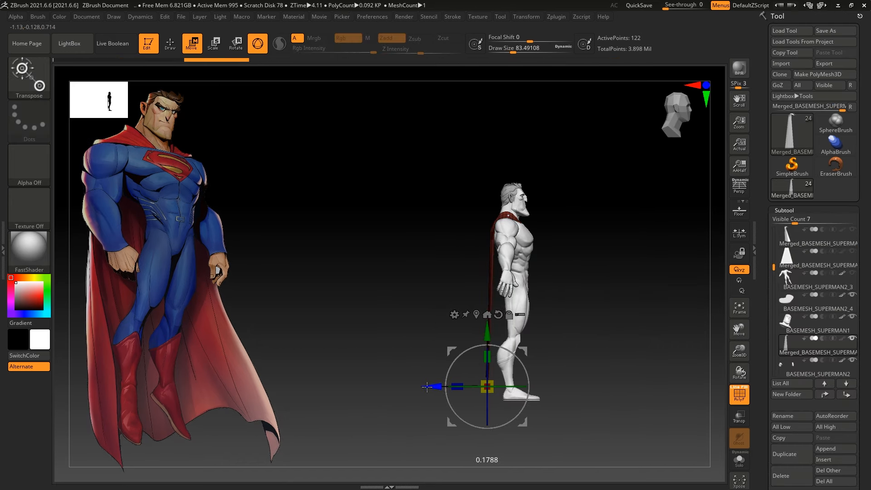
{"action": "mouse_move", "coordinate": [350, 369]}
{"action": "right_mouse_down", "text": "shift"}
{"action": "mouse_move", "coordinate": [377, 430]}
{"action": "mouse_move", "coordinate": [334, 423]}
{"action": "right_mouse_up", "text": "shift"}
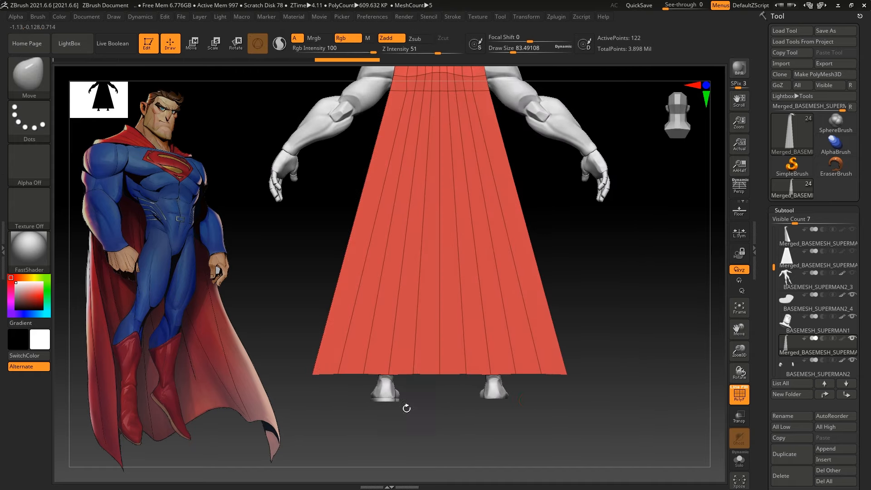
Mask all but the outer columns of the cape's right side, move their bottom edge forward, and clear the mask
{"action": "left_click_drag", "start_coordinate": [405, 406], "coordinate": [552, 373], "text": "ctrl"}
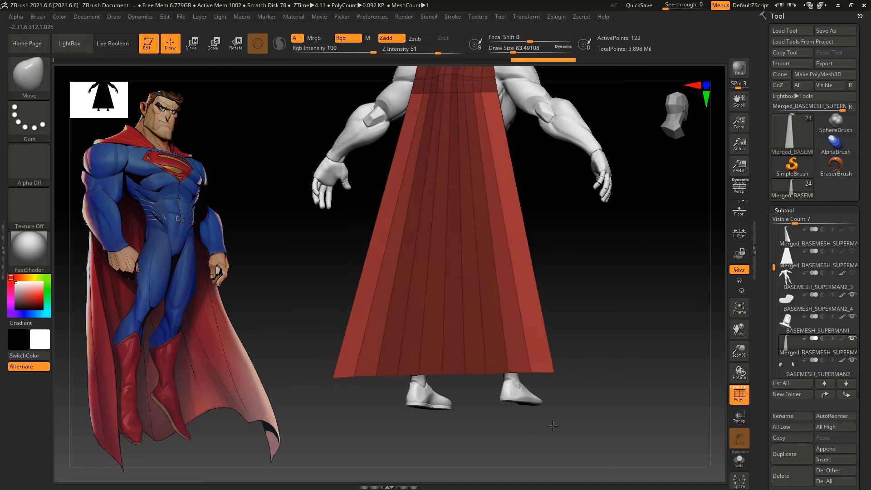
{"action": "left_click_drag", "start_coordinate": [539, 441], "coordinate": [556, 438], "text": "shift"}
{"action": "left_click_drag", "start_coordinate": [590, 403], "coordinate": [315, 361], "text": "ctrl"}
{"action": "left_click", "coordinate": [552, 422], "text": "ctrl"}
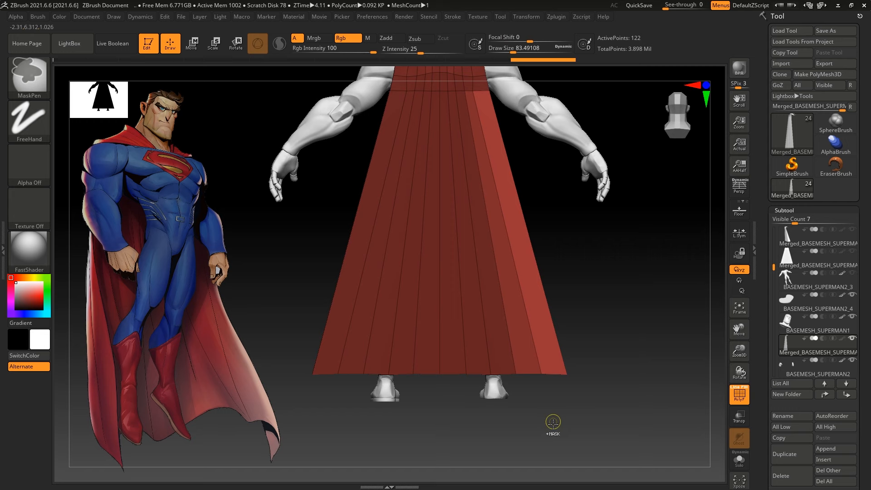
{"action": "left_click_drag", "start_coordinate": [553, 422], "coordinate": [494, 410], "text": "shift"}
{"action": "key", "text": "w"}
{"action": "left_click_drag", "start_coordinate": [409, 372], "coordinate": [431, 373]}
{"action": "left_click_drag", "start_coordinate": [410, 425], "coordinate": [425, 438], "text": "ctrl"}
{"action": "left_click_drag", "start_coordinate": [434, 439], "coordinate": [493, 443], "text": "shift"}
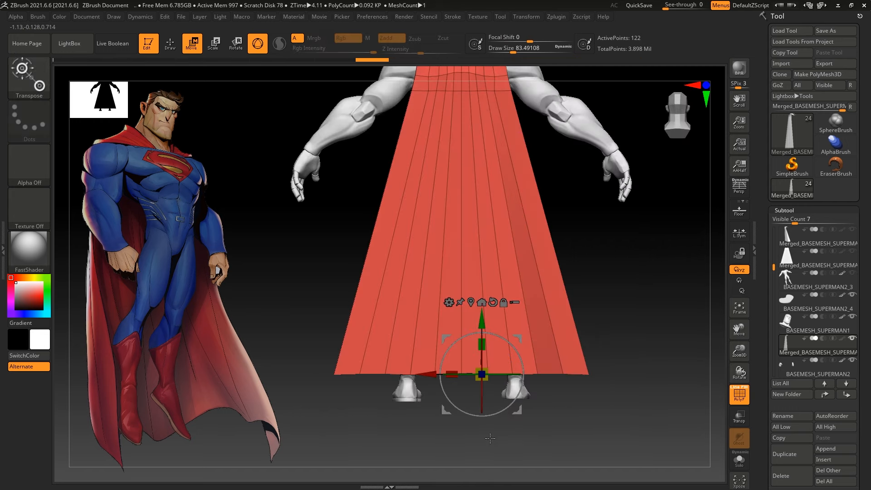
Isolate the cape's bottom right corner with an inverted mask, move it forward and down, and clear the mask
{"action": "key", "text": "q"}
{"action": "left_click_drag", "start_coordinate": [594, 396], "coordinate": [577, 362], "text": "ctrl"}
{"action": "left_click", "coordinate": [569, 429], "text": "ctrl"}
{"action": "left_click_drag", "start_coordinate": [563, 431], "coordinate": [463, 373], "text": "shift"}
{"action": "key", "text": "w"}
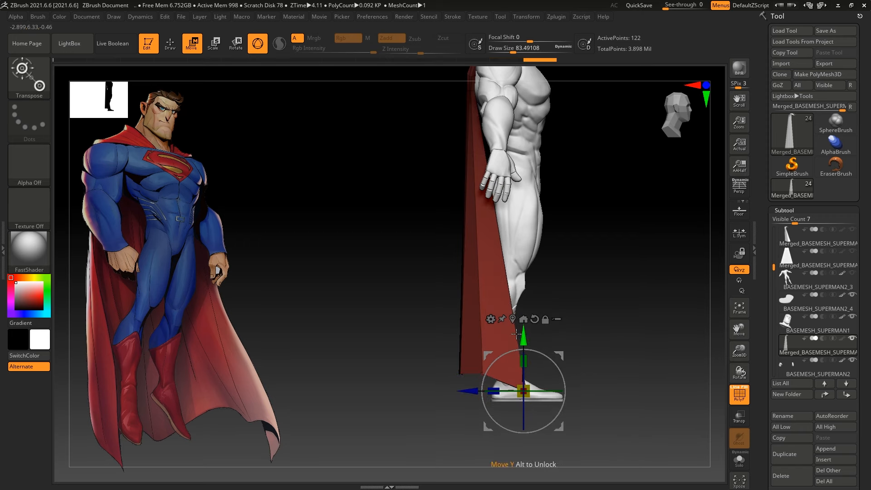
{"action": "left_click_drag", "start_coordinate": [419, 396], "coordinate": [423, 470], "text": "shift"}
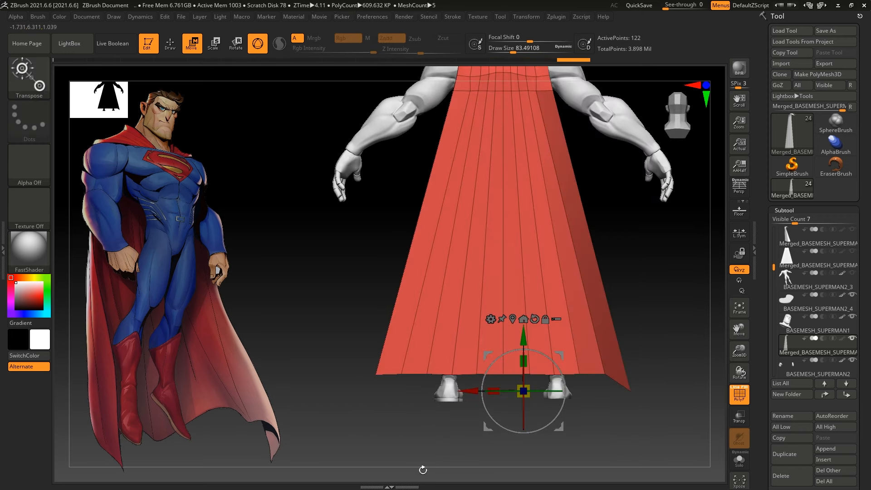
Mask all but the outer columns of the cape's left side and move their bottom edge slightly forward
{"action": "key", "text": "ctrl"}
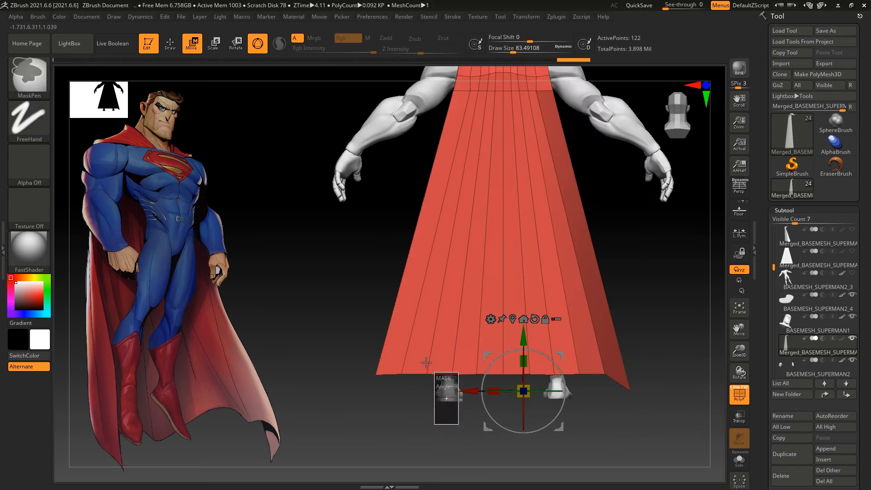
{"action": "left_click_drag", "start_coordinate": [426, 363], "coordinate": [423, 359], "text": "ctrl"}
{"action": "left_click", "coordinate": [397, 421], "text": "ctrl"}
{"action": "left_click_drag", "start_coordinate": [396, 422], "coordinate": [456, 420], "text": "shift"}
{"action": "mouse_move", "coordinate": [577, 391]}
{"action": "left_mouse_down"}
{"action": "mouse_move", "coordinate": [546, 392]}
{"action": "mouse_move", "coordinate": [564, 392]}
{"action": "left_mouse_up"}
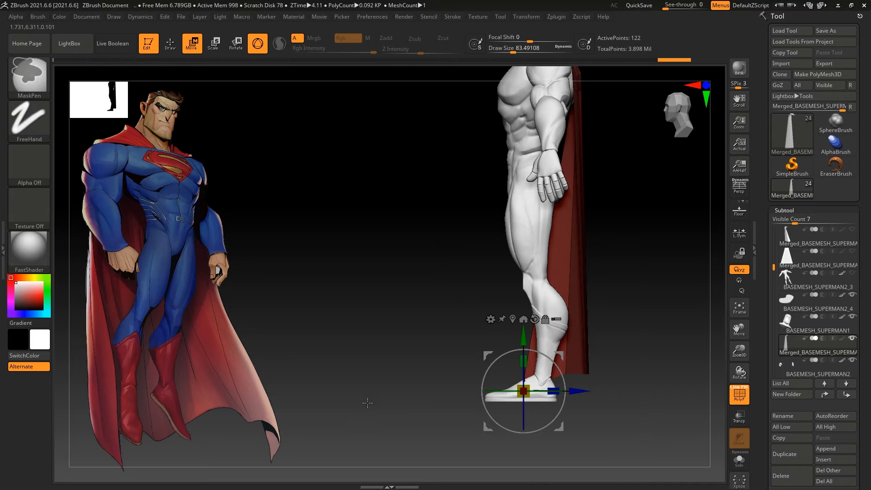
Clear the mask, isolate some columns of the cape's bottom edge with an inverted mask, and move them forward and backward into a fold
{"action": "left_click_drag", "start_coordinate": [367, 403], "coordinate": [371, 407], "text": "ctrl"}
{"action": "left_click_drag", "start_coordinate": [371, 406], "coordinate": [317, 407], "text": "shift"}
{"action": "left_click_drag", "start_coordinate": [463, 426], "coordinate": [412, 362], "text": "ctrl"}
{"action": "left_click", "coordinate": [402, 381], "text": "ctrl"}
{"action": "left_click_drag", "start_coordinate": [402, 381], "coordinate": [456, 380], "text": "shift"}
{"action": "mouse_move", "coordinate": [575, 391]}
{"action": "left_mouse_down"}
{"action": "mouse_move", "coordinate": [518, 392]}
{"action": "mouse_move", "coordinate": [532, 393]}
{"action": "left_mouse_up"}
{"action": "mouse_move", "coordinate": [402, 366]}
{"action": "left_mouse_down"}
{"action": "mouse_move", "coordinate": [435, 366]}
{"action": "mouse_move", "coordinate": [408, 369]}
{"action": "left_mouse_up"}
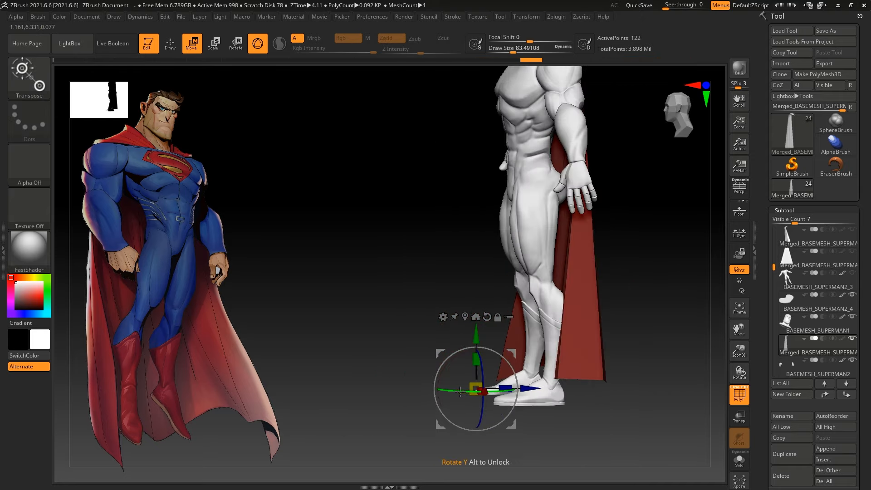
{"action": "left_click_drag", "start_coordinate": [523, 388], "coordinate": [540, 388]}
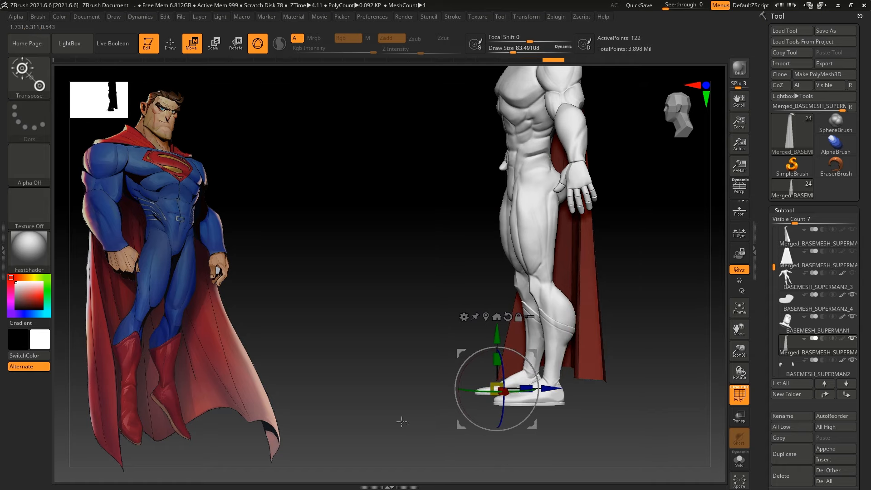
Clear the cape's mask and add one more vertical edge loop to the cape
{"action": "mouse_move", "coordinate": [457, 461]}
{"action": "left_mouse_down"}
{"action": "mouse_move", "coordinate": [412, 456]}
{"action": "mouse_move", "coordinate": [374, 319]}
{"action": "mouse_move", "coordinate": [439, 432]}
{"action": "mouse_move", "coordinate": [463, 401]}
{"action": "mouse_move", "coordinate": [398, 432]}
{"action": "left_mouse_up"}
{"action": "key", "text": "q"}
{"action": "key", "text": "w"}
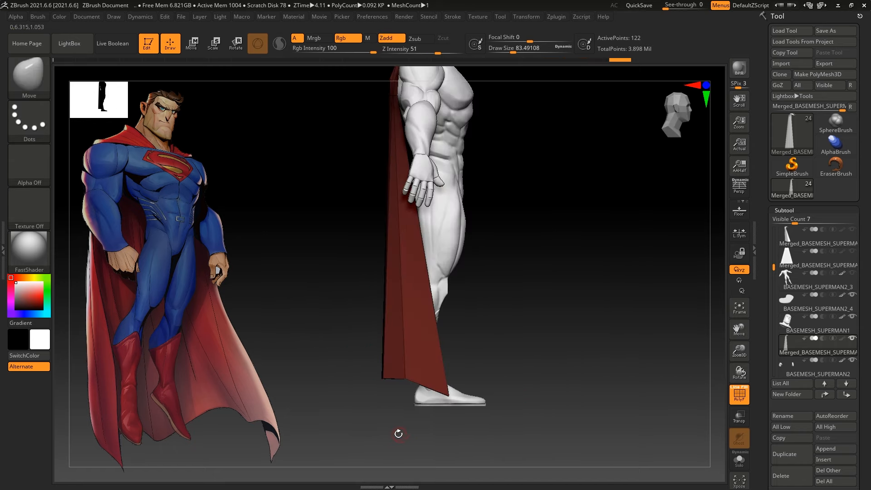
{"action": "mouse_move", "coordinate": [386, 397]}
{"action": "left_mouse_down"}
{"action": "mouse_move", "coordinate": [426, 440]}
{"action": "mouse_move", "coordinate": [481, 411]}
{"action": "mouse_move", "coordinate": [470, 375]}
{"action": "left_mouse_up"}
{"action": "key", "text": "ctrl+shift+z"}
{"action": "left_click", "coordinate": [521, 433], "text": "ctrl"}
{"action": "left_click_drag", "start_coordinate": [522, 433], "coordinate": [449, 427]}
{"action": "left_click_drag", "start_coordinate": [388, 412], "coordinate": [370, 415]}
{"action": "left_click_drag", "start_coordinate": [331, 427], "coordinate": [381, 464]}
{"action": "left_click_drag", "start_coordinate": [347, 381], "coordinate": [364, 336], "text": "alt"}
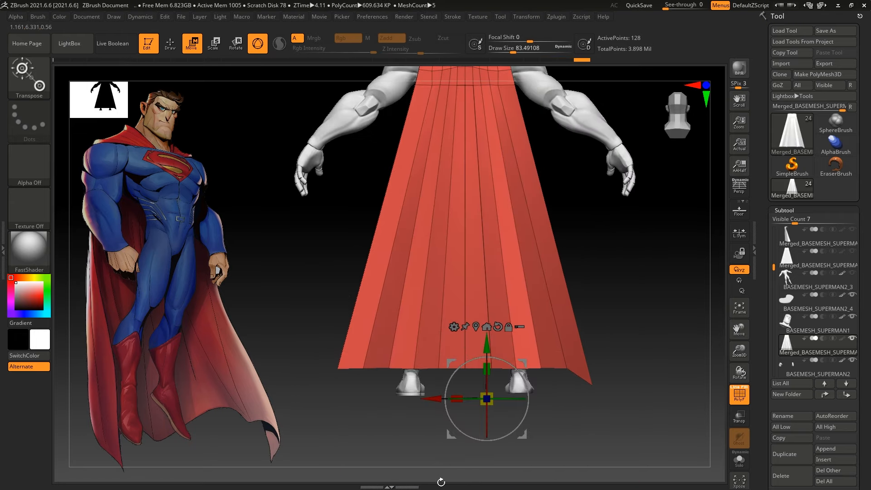
Isolate the lower left part of the cape with an inverted mask, nudge it outward, and clear the mask
{"action": "left_click_drag", "start_coordinate": [440, 480], "coordinate": [367, 357]}
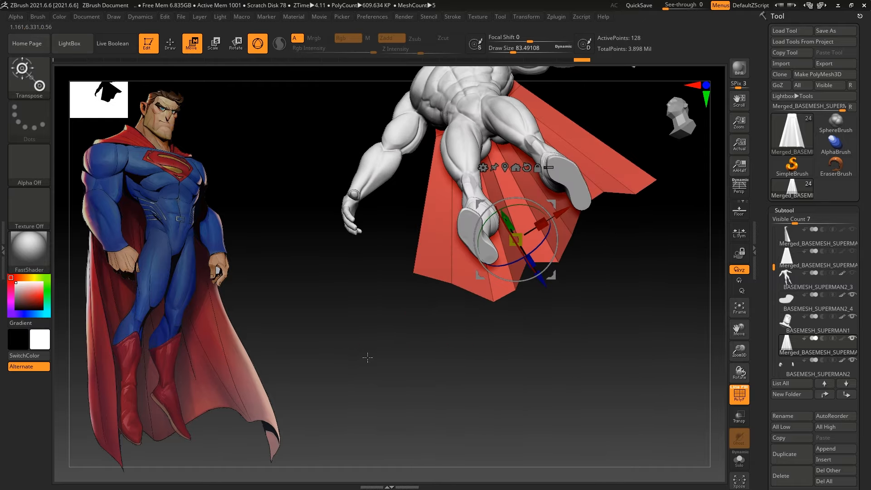
{"action": "left_click_drag", "start_coordinate": [466, 376], "coordinate": [454, 430], "text": "alt"}
{"action": "key", "text": "q"}
{"action": "mouse_move", "coordinate": [493, 408]}
{"action": "left_mouse_down"}
{"action": "mouse_move", "coordinate": [442, 370]}
{"action": "mouse_move", "coordinate": [338, 450]}
{"action": "mouse_move", "coordinate": [432, 461]}
{"action": "mouse_move", "coordinate": [454, 456]}
{"action": "mouse_move", "coordinate": [478, 428]}
{"action": "mouse_move", "coordinate": [493, 454]}
{"action": "mouse_move", "coordinate": [504, 453]}
{"action": "mouse_move", "coordinate": [438, 447]}
{"action": "mouse_move", "coordinate": [427, 438]}
{"action": "mouse_move", "coordinate": [434, 401]}
{"action": "left_mouse_up"}
{"action": "key", "text": "w"}
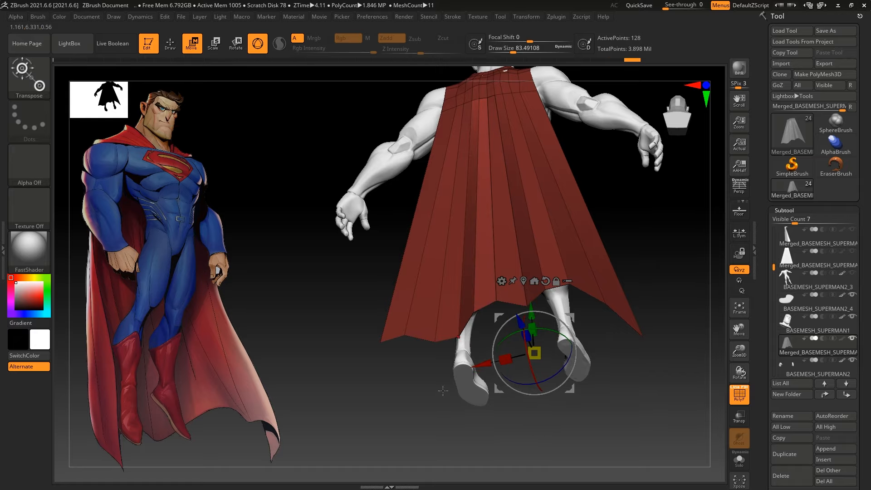
{"action": "left_click_drag", "start_coordinate": [408, 439], "coordinate": [313, 461]}
{"action": "left_click_drag", "start_coordinate": [286, 462], "coordinate": [321, 448], "text": "shift"}
{"action": "mouse_move", "coordinate": [342, 439]}
{"action": "left_mouse_down", "text": "ctrl"}
{"action": "mouse_move", "coordinate": [379, 422]}
{"action": "mouse_move", "coordinate": [458, 408]}
{"action": "mouse_move", "coordinate": [350, 323]}
{"action": "mouse_move", "coordinate": [333, 367]}
{"action": "mouse_move", "coordinate": [358, 390]}
{"action": "left_mouse_up", "text": "ctrl"}
{"action": "left_click", "coordinate": [329, 415], "text": "ctrl"}
{"action": "mouse_move", "coordinate": [358, 399]}
{"action": "left_mouse_down"}
{"action": "mouse_move", "coordinate": [435, 403]}
{"action": "mouse_move", "coordinate": [338, 406]}
{"action": "left_mouse_up"}
{"action": "left_click", "coordinate": [338, 407], "text": "ctrl"}
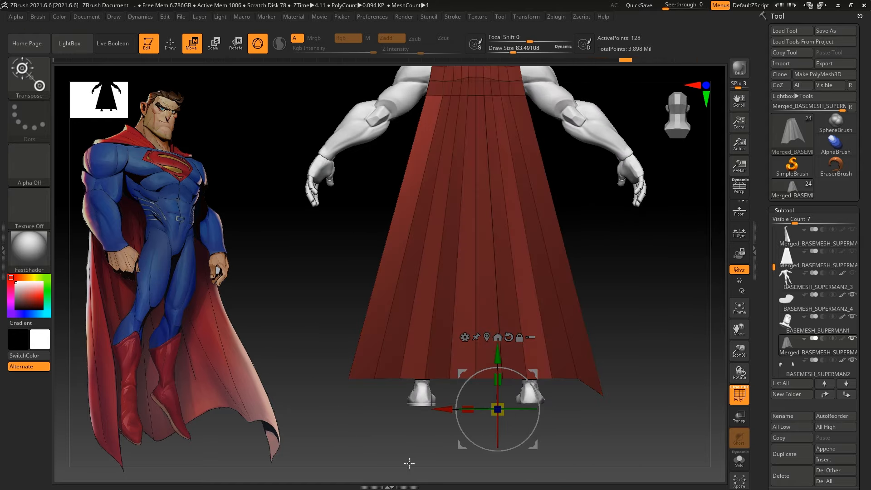
{"action": "left_click_drag", "start_coordinate": [410, 463], "coordinate": [381, 444], "text": "ctrl"}
Pull the cape's bottom left corner outward with the Move brush at a draw size of about 814
{"action": "key", "text": "q"}
{"action": "key", "text": "b"}
{"action": "key", "text": "m"}
{"action": "key", "text": "v"}
{"action": "key", "text": "space"}
{"action": "left_click_drag", "start_coordinate": [350, 331], "coordinate": [390, 332]}
{"action": "left_click_drag", "start_coordinate": [351, 375], "coordinate": [329, 376]}
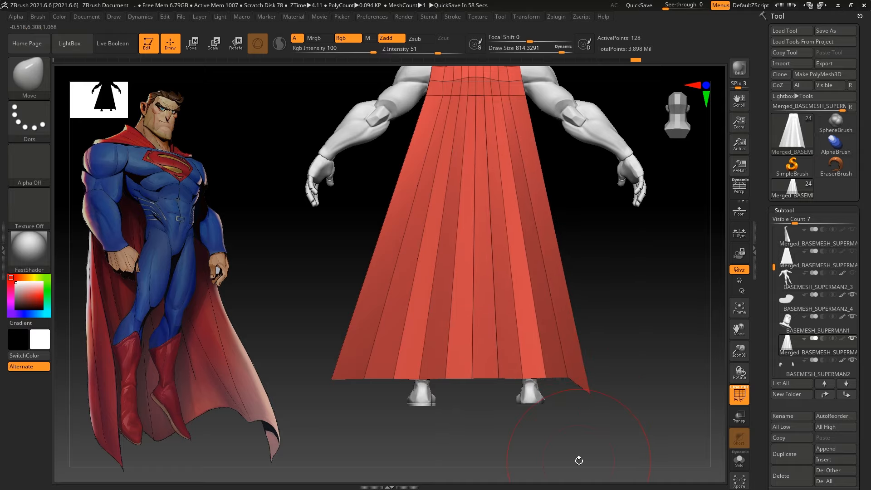
Clear any remaining mask and adjust the cape's lower sides with the Move brush at a draw size of about 508
{"action": "left_click_drag", "start_coordinate": [607, 413], "coordinate": [701, 401]}
{"action": "left_click_drag", "start_coordinate": [688, 402], "coordinate": [660, 365], "text": "ctrl"}
{"action": "left_click", "coordinate": [635, 409], "text": "ctrl"}
{"action": "key", "text": "w"}
{"action": "left_click_drag", "start_coordinate": [563, 435], "coordinate": [404, 450]}
{"action": "left_click_drag", "start_coordinate": [404, 447], "coordinate": [345, 422], "text": "shift"}
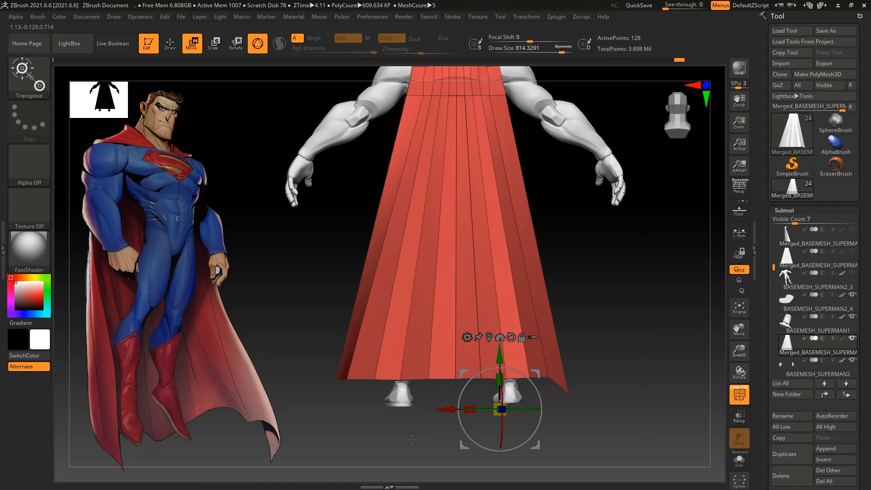
{"action": "left_click_drag", "start_coordinate": [325, 391], "coordinate": [345, 420], "text": "alt"}
{"action": "mouse_move", "coordinate": [345, 420]}
{"action": "left_mouse_down"}
{"action": "mouse_move", "coordinate": [341, 351]}
{"action": "mouse_move", "coordinate": [449, 389]}
{"action": "left_mouse_up"}
{"action": "key", "text": "q"}
{"action": "key", "text": "space"}
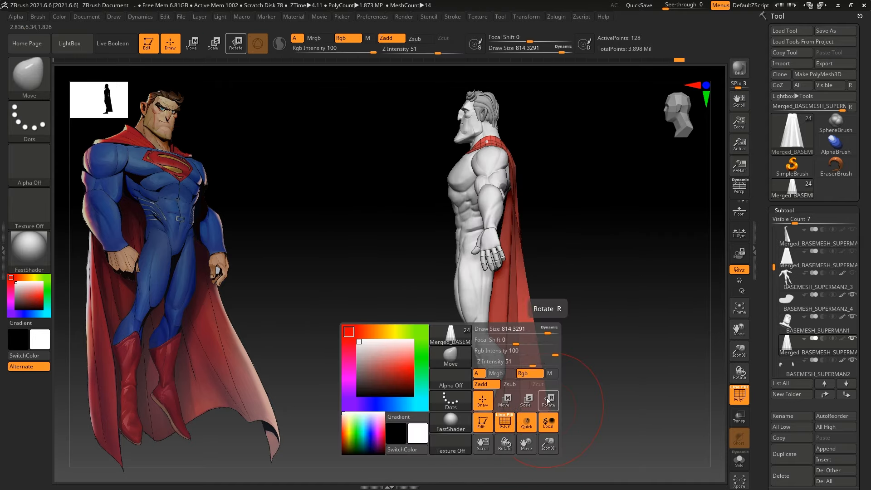
{"action": "left_click_drag", "start_coordinate": [551, 330], "coordinate": [535, 330]}
{"action": "mouse_move", "coordinate": [547, 422]}
{"action": "left_mouse_down"}
{"action": "mouse_move", "coordinate": [553, 437]}
{"action": "mouse_move", "coordinate": [582, 423]}
{"action": "left_mouse_up"}
{"action": "left_click_drag", "start_coordinate": [545, 413], "coordinate": [430, 392], "text": "shift"}
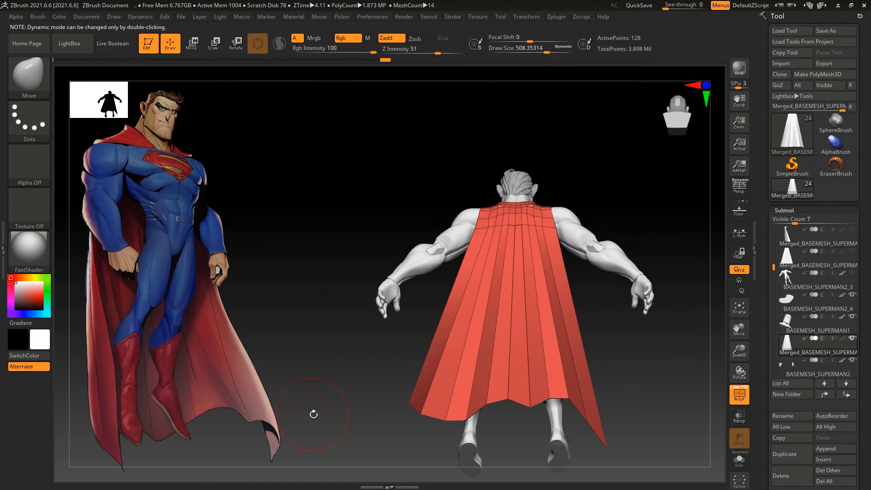
Shape the cape's bottom left corner into a pointed flare with the Move brush at a draw size of about 228
{"action": "mouse_move", "coordinate": [471, 445]}
{"action": "left_mouse_down"}
{"action": "mouse_move", "coordinate": [490, 404]}
{"action": "mouse_move", "coordinate": [506, 402]}
{"action": "mouse_move", "coordinate": [356, 314]}
{"action": "mouse_move", "coordinate": [400, 432]}
{"action": "mouse_move", "coordinate": [410, 389]}
{"action": "mouse_move", "coordinate": [533, 435]}
{"action": "mouse_move", "coordinate": [453, 394]}
{"action": "mouse_move", "coordinate": [309, 380]}
{"action": "mouse_move", "coordinate": [301, 386]}
{"action": "left_mouse_up"}
{"action": "key", "text": "space"}
{"action": "left_click", "coordinate": [362, 332]}
{"action": "left_click_drag", "start_coordinate": [390, 447], "coordinate": [408, 378]}
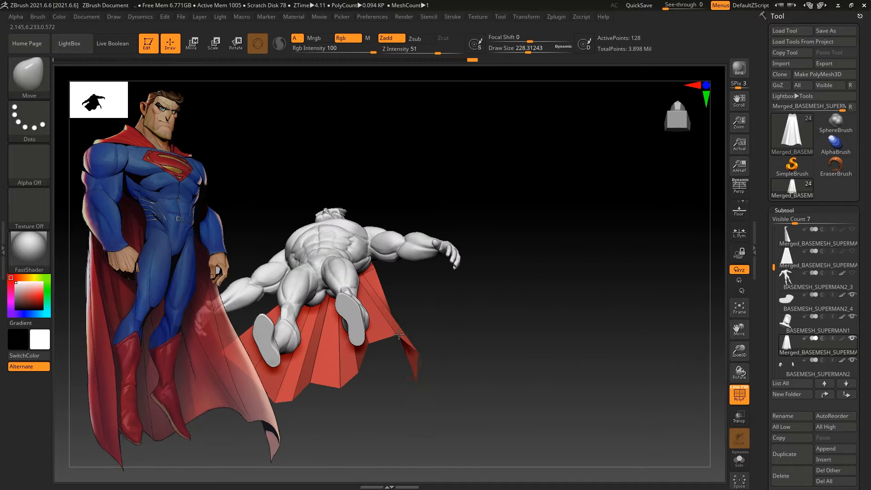
{"action": "mouse_move", "coordinate": [399, 334]}
{"action": "left_mouse_down"}
{"action": "mouse_move", "coordinate": [406, 447]}
{"action": "mouse_move", "coordinate": [432, 399]}
{"action": "mouse_move", "coordinate": [403, 428]}
{"action": "mouse_move", "coordinate": [464, 347]}
{"action": "mouse_move", "coordinate": [490, 454]}
{"action": "mouse_move", "coordinate": [404, 408]}
{"action": "mouse_move", "coordinate": [375, 342]}
{"action": "mouse_move", "coordinate": [356, 399]}
{"action": "mouse_move", "coordinate": [433, 377]}
{"action": "mouse_move", "coordinate": [433, 420]}
{"action": "mouse_move", "coordinate": [477, 458]}
{"action": "mouse_move", "coordinate": [481, 423]}
{"action": "mouse_move", "coordinate": [426, 451]}
{"action": "mouse_move", "coordinate": [348, 424]}
{"action": "mouse_move", "coordinate": [408, 449]}
{"action": "mouse_move", "coordinate": [521, 471]}
{"action": "mouse_move", "coordinate": [506, 461]}
{"action": "left_mouse_up"}
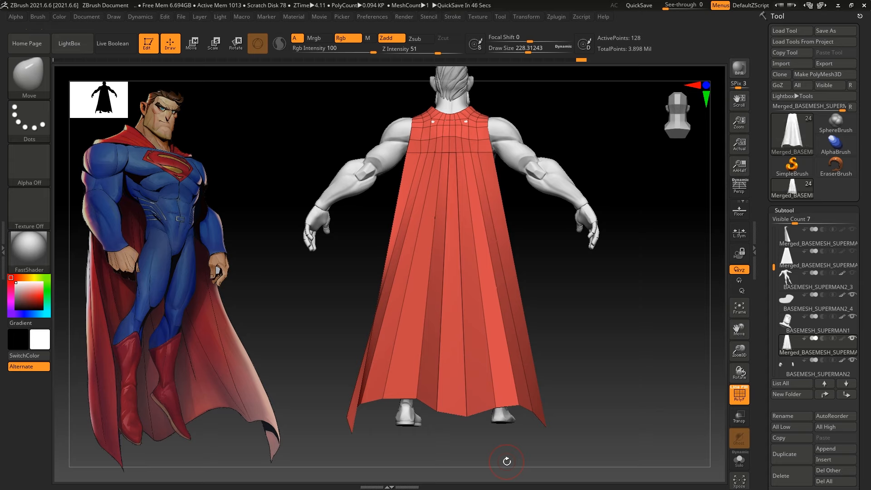
Adjust the overall flow of the cape behind the legs with the Move brush at a draw size of 1000
{"action": "left_click_drag", "start_coordinate": [507, 461], "coordinate": [384, 271]}
{"action": "mouse_move", "coordinate": [414, 150]}
{"action": "left_mouse_down"}
{"action": "mouse_move", "coordinate": [313, 177]}
{"action": "mouse_move", "coordinate": [333, 152]}
{"action": "mouse_move", "coordinate": [278, 132]}
{"action": "mouse_move", "coordinate": [331, 398]}
{"action": "mouse_move", "coordinate": [396, 430]}
{"action": "mouse_move", "coordinate": [476, 404]}
{"action": "left_mouse_up"}
{"action": "key", "text": "b"}
{"action": "key", "text": "m"}
{"action": "key", "text": "v"}
{"action": "key", "text": "s"}
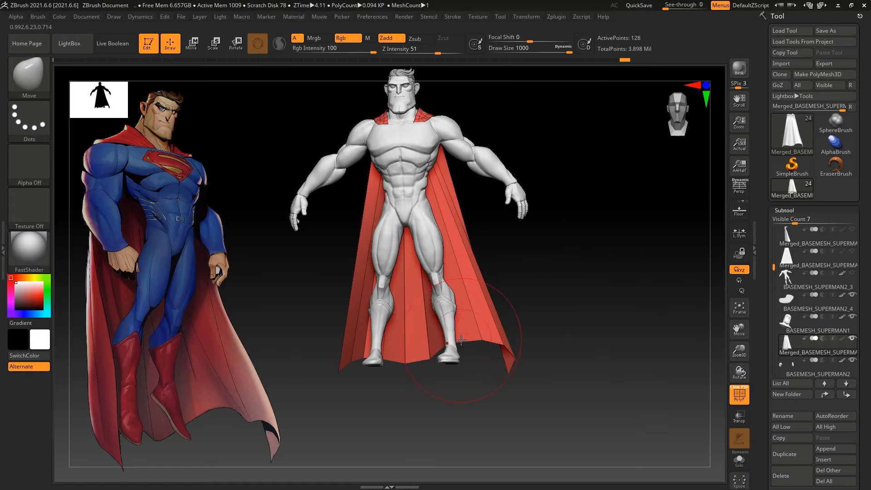
{"action": "mouse_move", "coordinate": [461, 340]}
{"action": "left_mouse_down"}
{"action": "mouse_move", "coordinate": [453, 363]}
{"action": "mouse_move", "coordinate": [399, 173]}
{"action": "mouse_move", "coordinate": [434, 428]}
{"action": "mouse_move", "coordinate": [349, 399]}
{"action": "mouse_move", "coordinate": [395, 354]}
{"action": "left_mouse_up"}
Set the draw size to about 344 and try adding extra vertical edge loops to the cape with ZModeler
{"action": "key", "text": "space"}
{"action": "left_click_drag", "start_coordinate": [409, 331], "coordinate": [386, 331]}
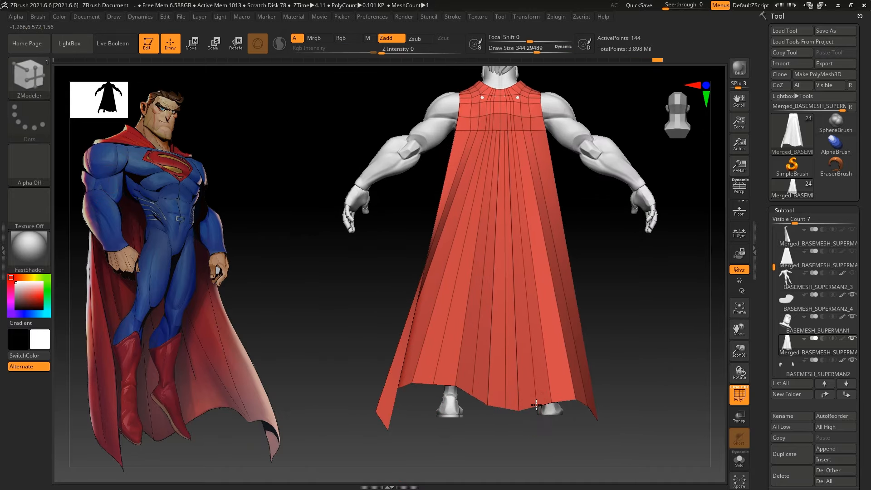
{"action": "left_click_drag", "start_coordinate": [490, 448], "coordinate": [516, 434]}
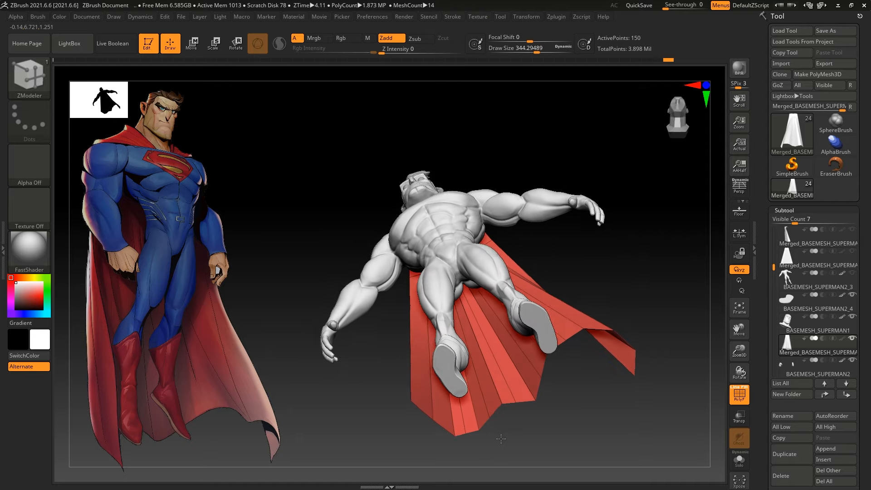
Undo the added edge loops and shape deeper folds along the cape's hem with the Move brush at a draw size of about 256
{"action": "key", "text": "b"}
{"action": "key", "text": "m"}
{"action": "key", "text": "v"}
{"action": "key", "text": "space"}
{"action": "left_click_drag", "start_coordinate": [495, 331], "coordinate": [488, 332]}
{"action": "mouse_move", "coordinate": [503, 407]}
{"action": "left_mouse_down"}
{"action": "mouse_move", "coordinate": [497, 400]}
{"action": "mouse_move", "coordinate": [535, 431]}
{"action": "mouse_move", "coordinate": [546, 455]}
{"action": "left_mouse_up"}
{"action": "key", "text": "ctrl"}
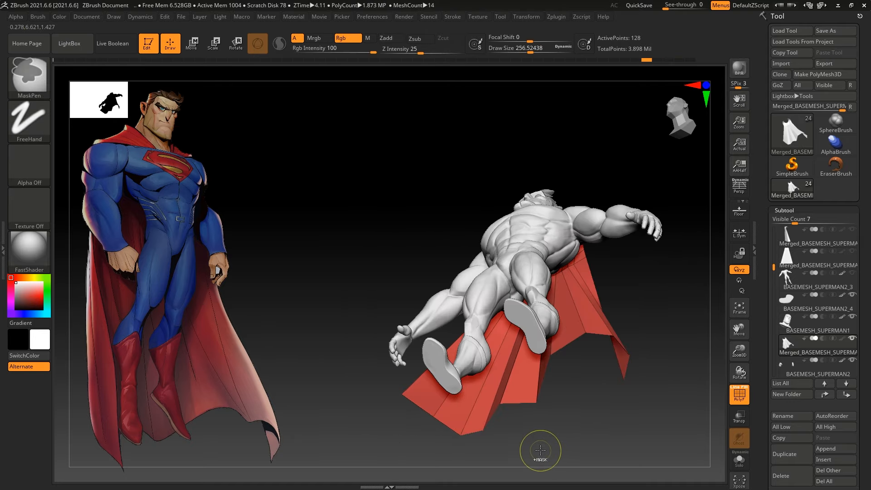
{"action": "mouse_move", "coordinate": [515, 381]}
{"action": "left_mouse_down"}
{"action": "mouse_move", "coordinate": [414, 353]}
{"action": "mouse_move", "coordinate": [349, 383]}
{"action": "mouse_move", "coordinate": [352, 359]}
{"action": "left_mouse_up"}
Switch to ZModeler and add edge loops along and across the cape for denser topology
{"action": "key", "text": "b"}
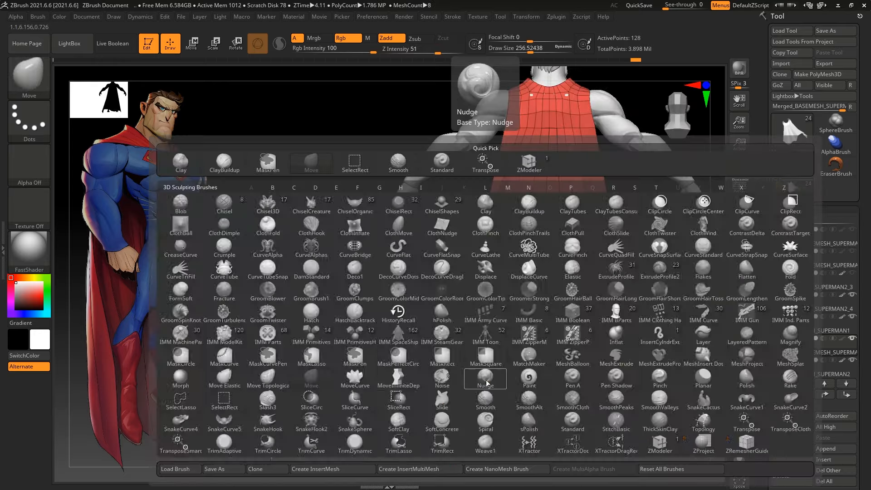
{"action": "key", "text": "z"}
{"action": "key", "text": "m"}
{"action": "left_click", "coordinate": [482, 382]}
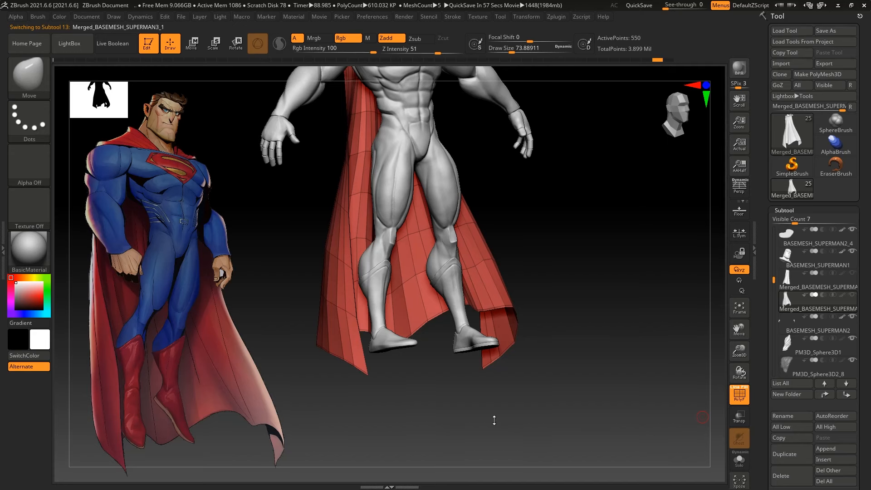
Preview the smoothed cape without its polyframe, then restore the low-poly display with the polyframe
{"action": "left_click_drag", "start_coordinate": [494, 421], "coordinate": [577, 414]}
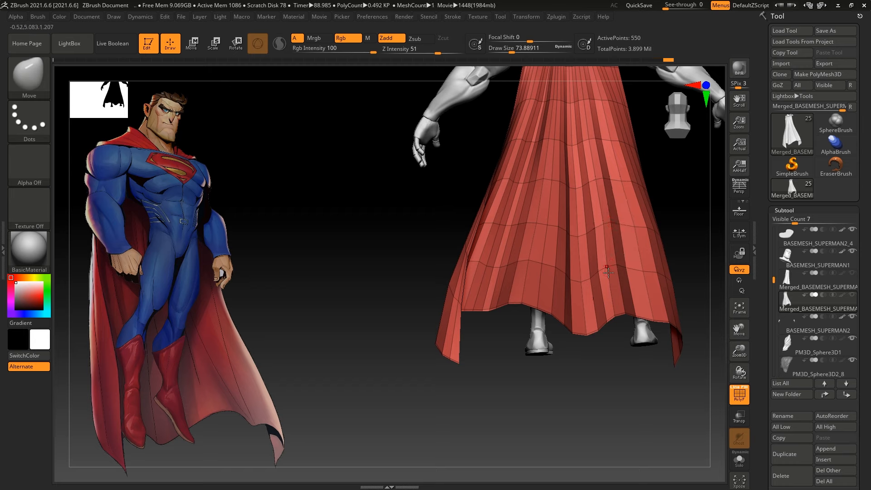
{"action": "key", "text": "shift+f"}
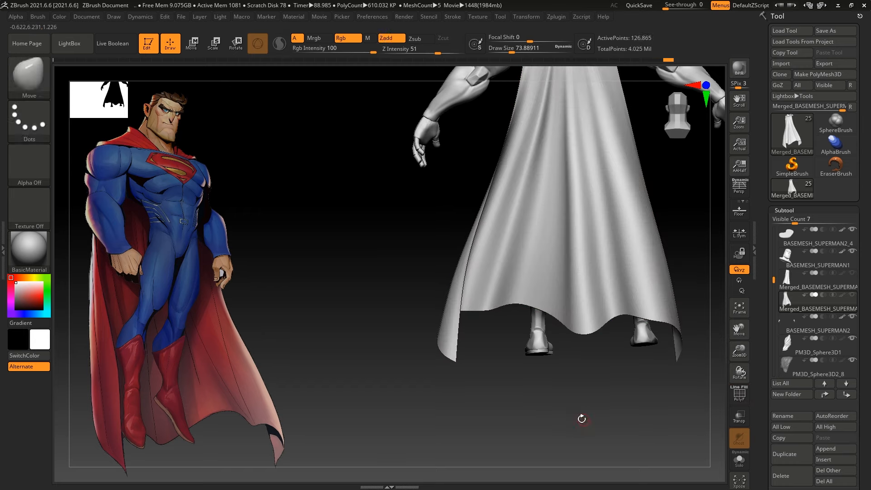
{"action": "left_click_drag", "start_coordinate": [582, 419], "coordinate": [476, 267]}
{"action": "key", "text": "shift+d"}
{"action": "key", "text": "shift+f"}
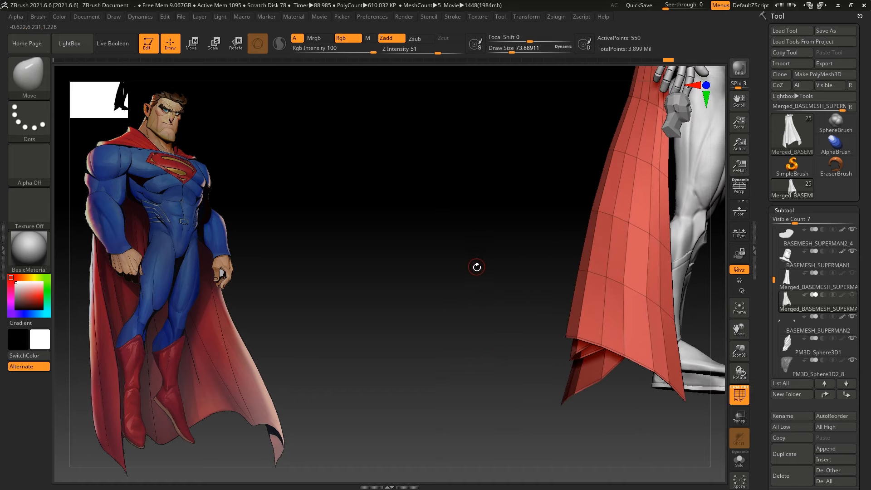
Thicken the cape by extruding its whole surface with ZModeler's QMesh Polygroup All action
{"action": "key", "text": "b"}
{"action": "key", "text": "z"}
{"action": "key", "text": "m"}
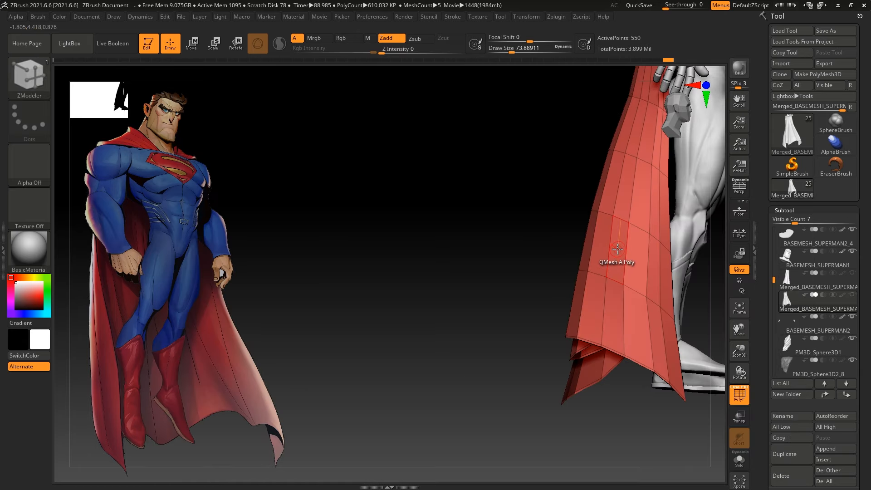
{"action": "key", "text": "space"}
{"action": "left_click", "coordinate": [682, 241]}
{"action": "left_click_drag", "start_coordinate": [578, 236], "coordinate": [563, 237]}
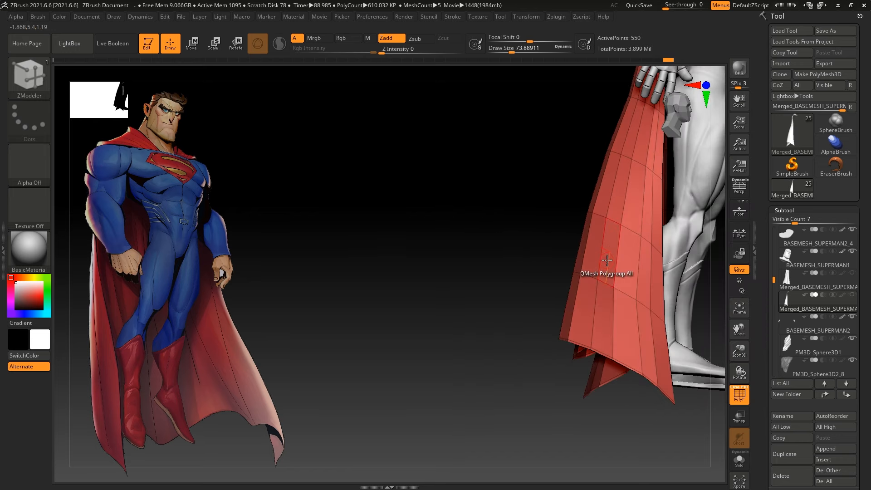
{"action": "left_click_drag", "start_coordinate": [607, 260], "coordinate": [563, 262]}
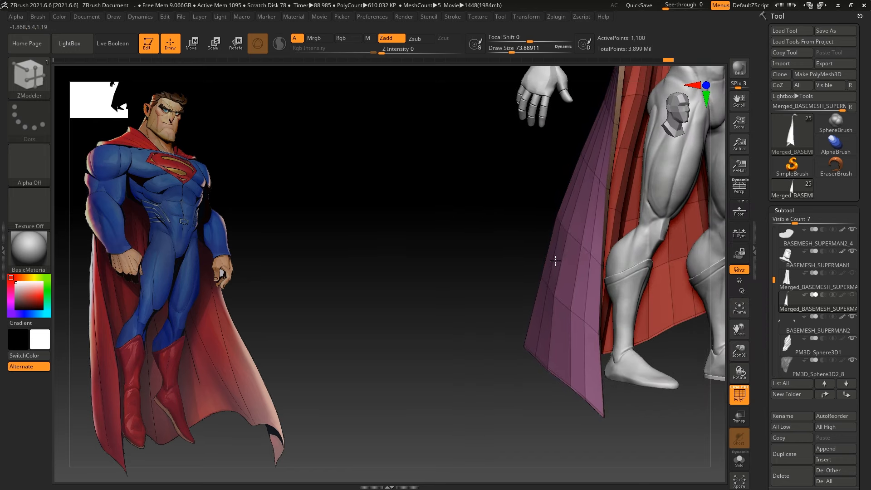
Try subdividing the thickened cape three times with the polyframe hidden, and undo the subdivisions
{"action": "left_click_drag", "start_coordinate": [557, 262], "coordinate": [381, 340]}
{"action": "key", "text": "ctrl+d"}
{"action": "key", "text": "shift+f"}
{"action": "key", "text": "ctrl+d"}
{"action": "key", "text": "ctrl+d"}
{"action": "left_click_drag", "start_coordinate": [461, 233], "coordinate": [391, 222]}
{"action": "key", "text": "ctrl+z"}
{"action": "key", "text": "ctrl+z"}
{"action": "key", "text": "ctrl+z"}
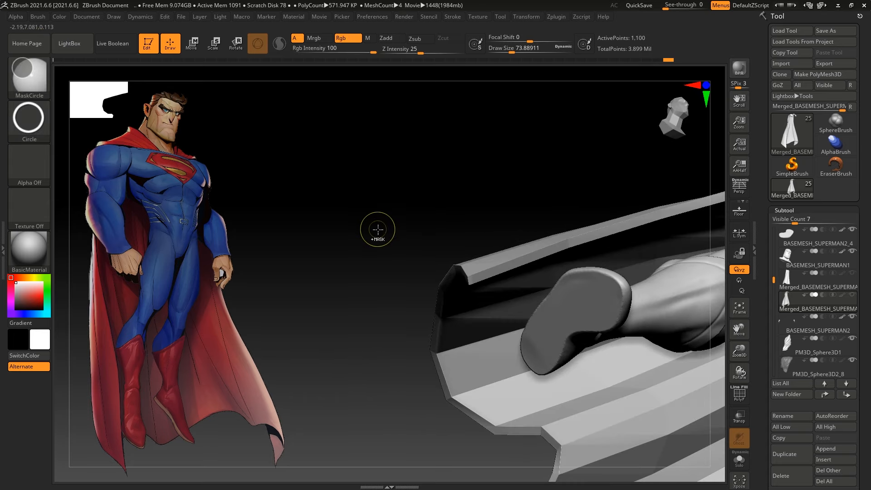
Show the polyframe again and open the crease settings for the cape's geometry
{"action": "key", "text": "shift+f"}
{"action": "left_click", "coordinate": [785, 210]}
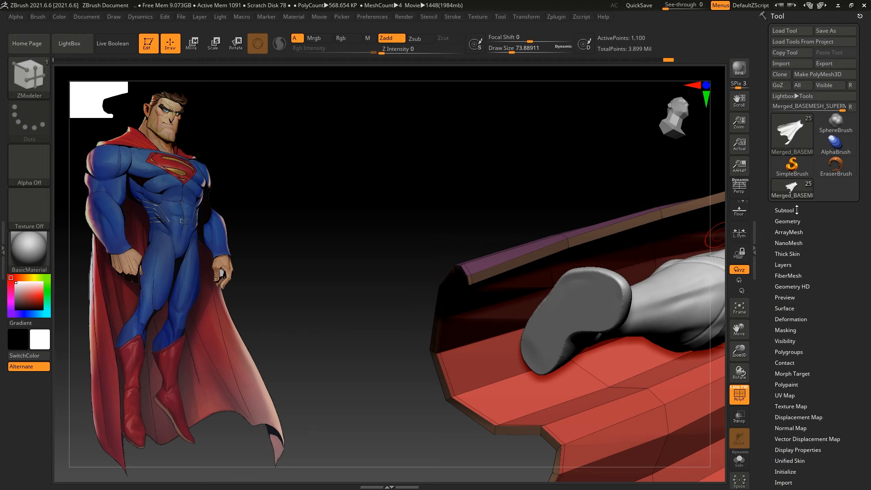
{"action": "left_click", "coordinate": [787, 220]}
{"action": "left_click", "coordinate": [777, 340]}
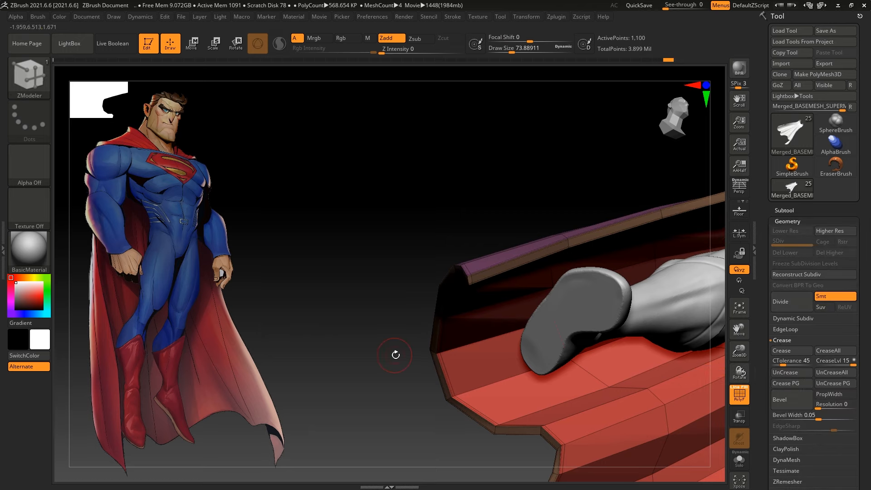
Hide the polyframe and subdivide the cape up to subdivision level 6
{"action": "key", "text": "shift+f"}
{"action": "key", "text": "ctrl+d"}
{"action": "key", "text": "ctrl+d"}
{"action": "key", "text": "ctrl+d"}
{"action": "key", "text": "ctrl+d"}
{"action": "key", "text": "ctrl+d"}
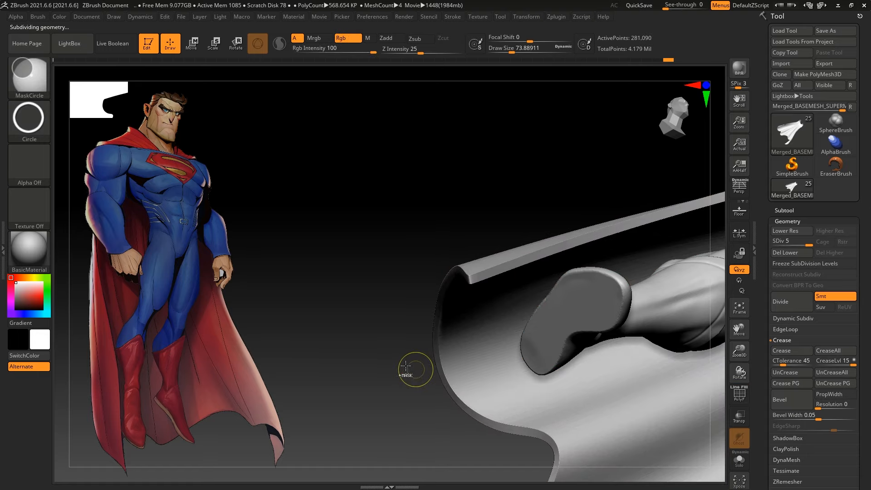
{"action": "left_click_drag", "start_coordinate": [413, 369], "coordinate": [410, 379]}
{"action": "left_click_drag", "start_coordinate": [410, 300], "coordinate": [369, 393]}
{"action": "left_click_drag", "start_coordinate": [278, 340], "coordinate": [398, 436]}
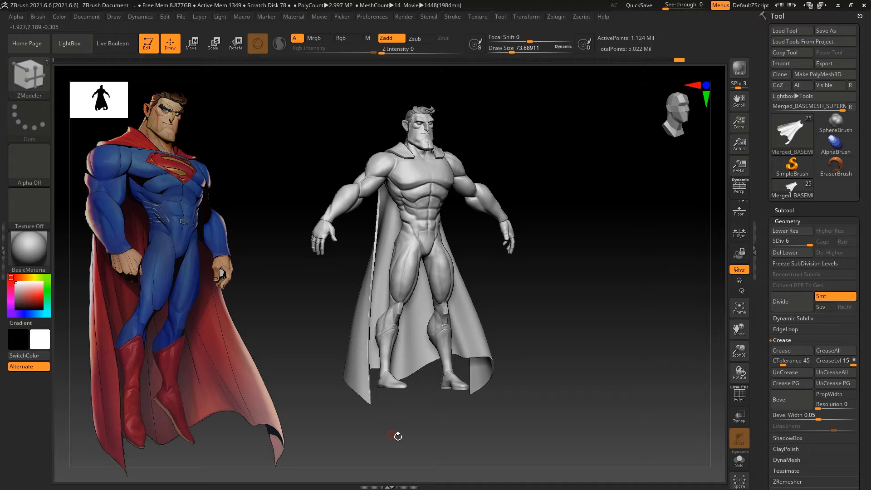